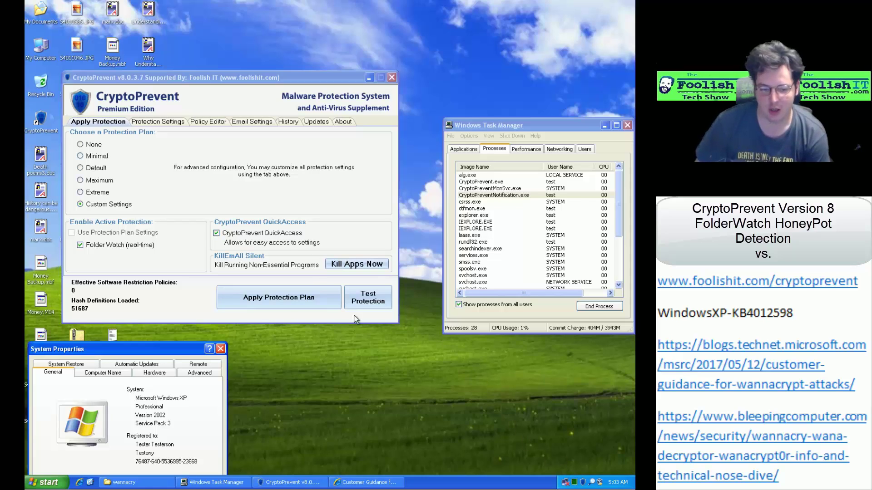
# Review the FolderWatch and FolderWatch HoneyPot protection settings, with quarantine to C:\CryptoPreventQuarantine\
pyautogui.click(158, 121)
pyautogui.click(179, 134)
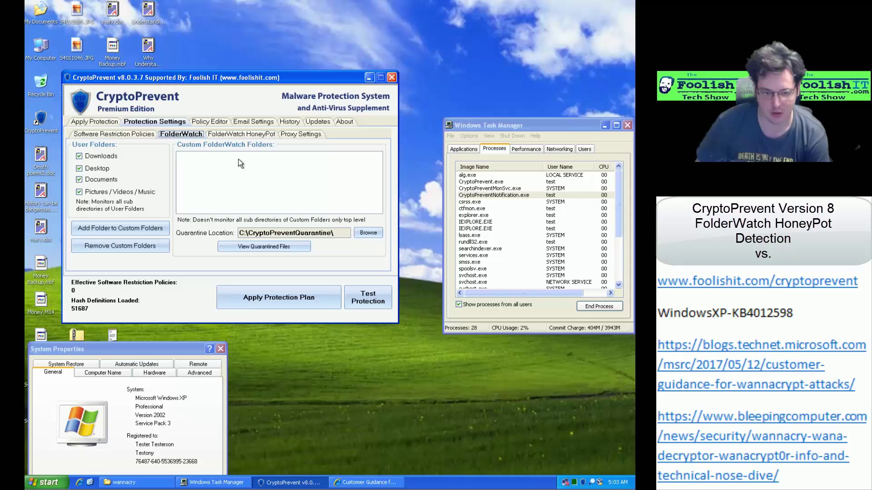
pyautogui.click(224, 135)
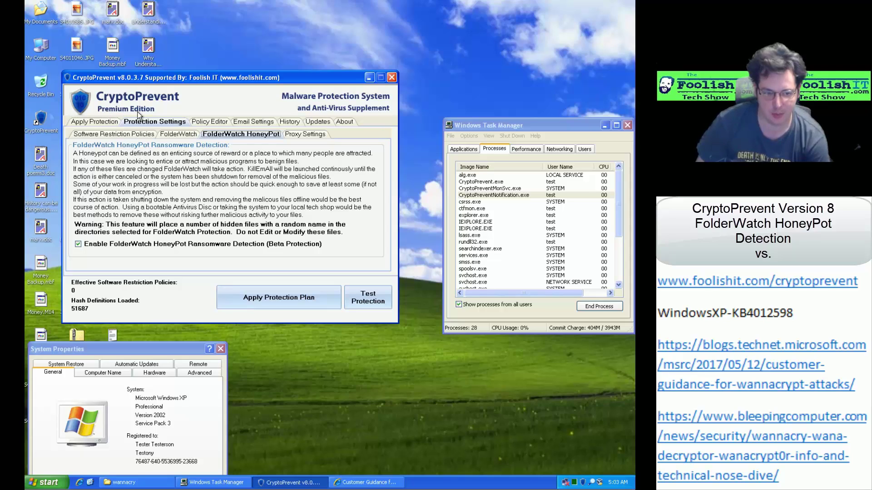
pyautogui.click(171, 135)
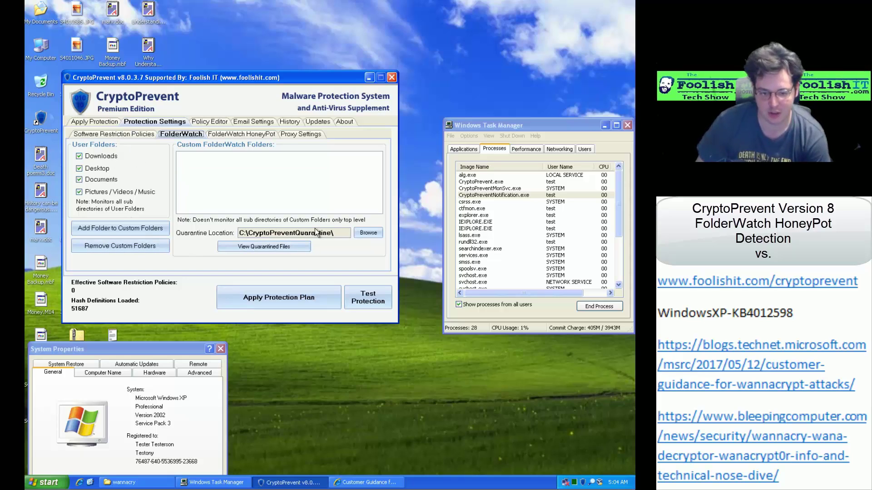
# Compare the Minimum, Default and Maximum Plan restrictions under Software Restriction Policies
pyautogui.click(126, 134)
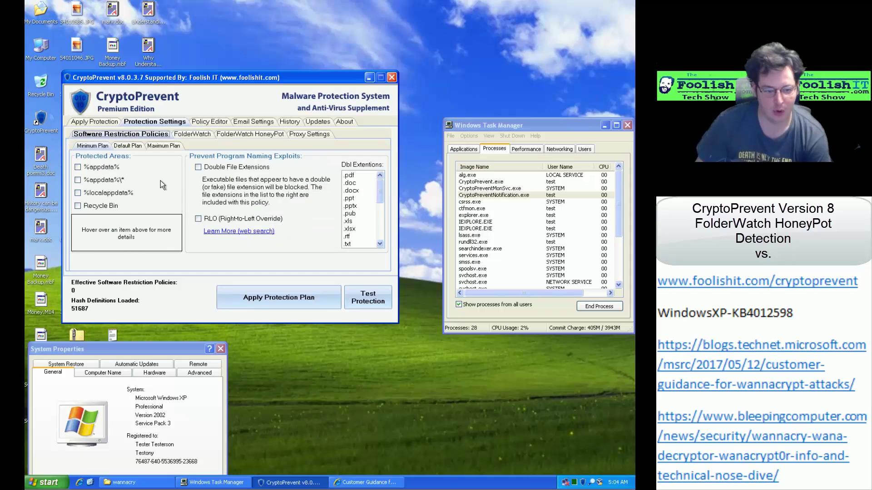
pyautogui.click(127, 147)
pyautogui.click(162, 148)
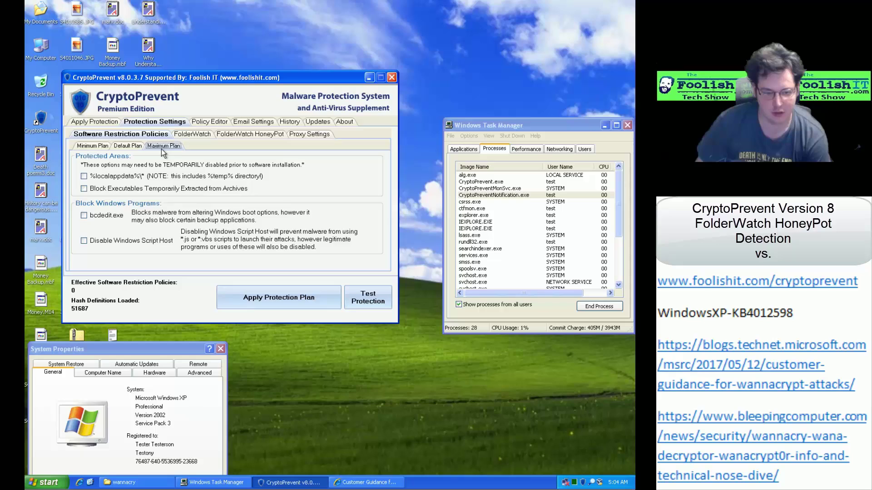
pyautogui.click(123, 150)
pyautogui.click(94, 147)
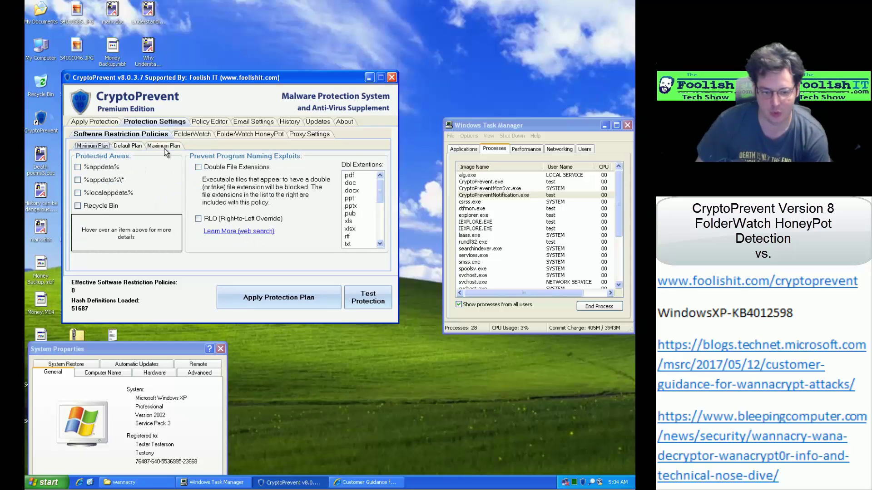
pyautogui.click(129, 147)
pyautogui.click(153, 147)
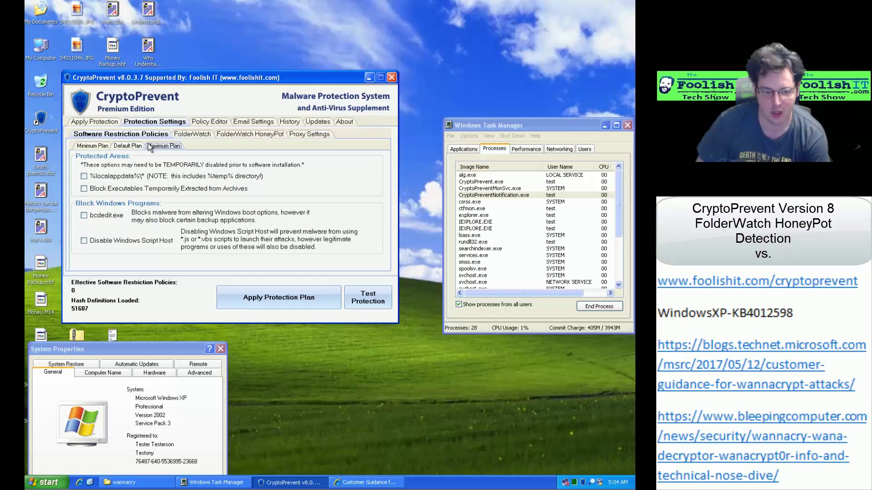
pyautogui.click(94, 148)
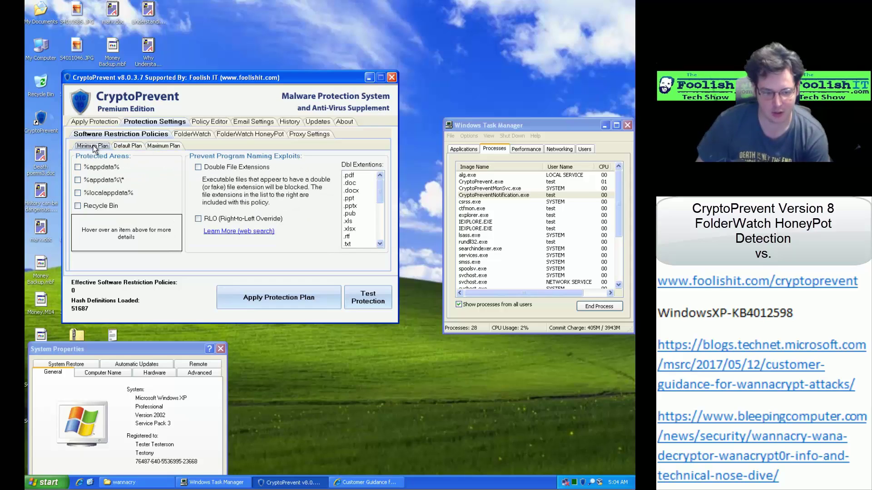
# Revisit the FolderWatch and HoneyPot settings, then return to the Apply Protection plan page
pyautogui.click(174, 134)
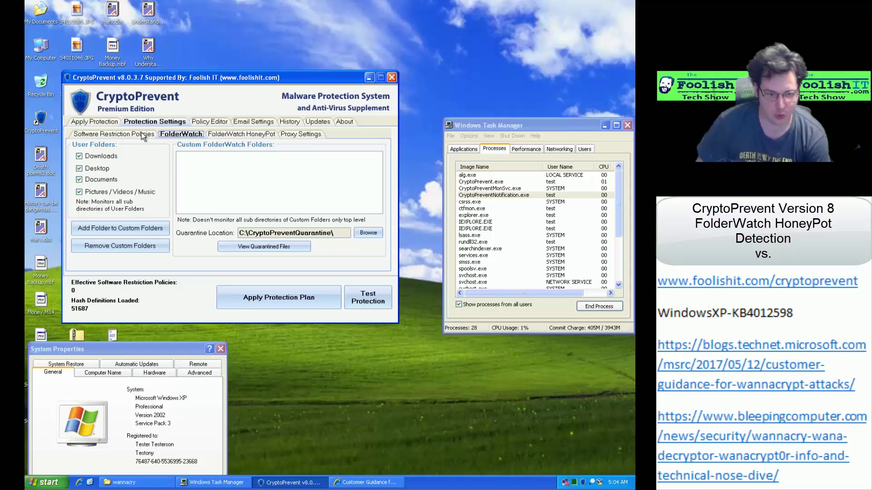
pyautogui.click(140, 133)
pyautogui.click(187, 135)
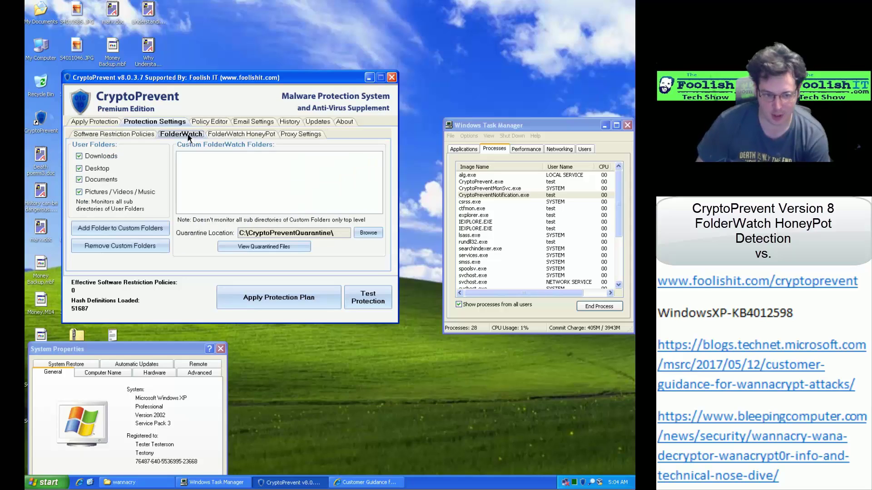
pyautogui.click(121, 135)
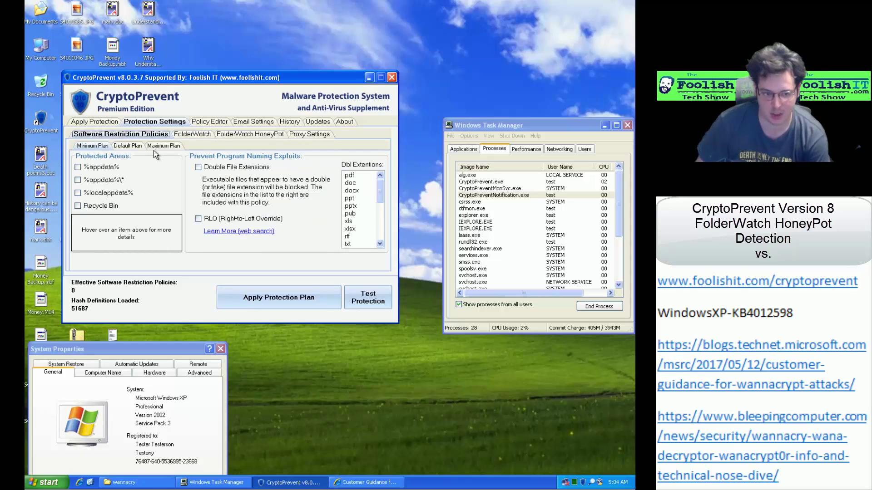
pyautogui.click(232, 134)
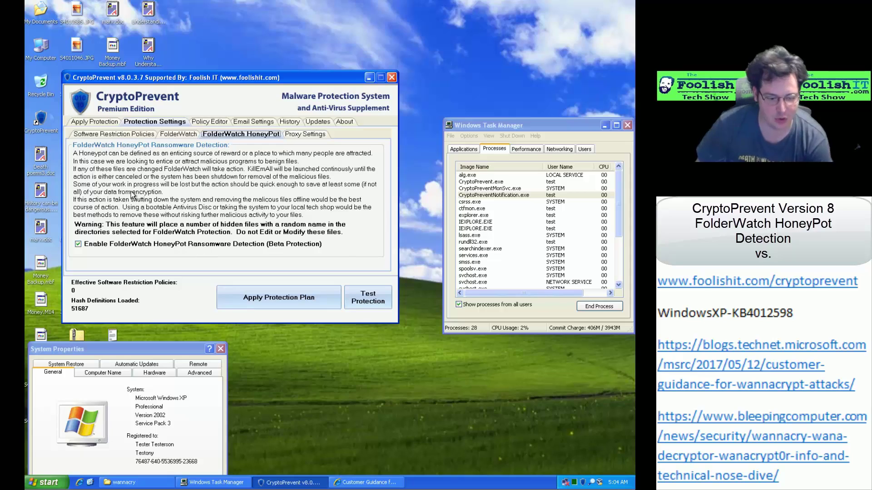
pyautogui.click(99, 123)
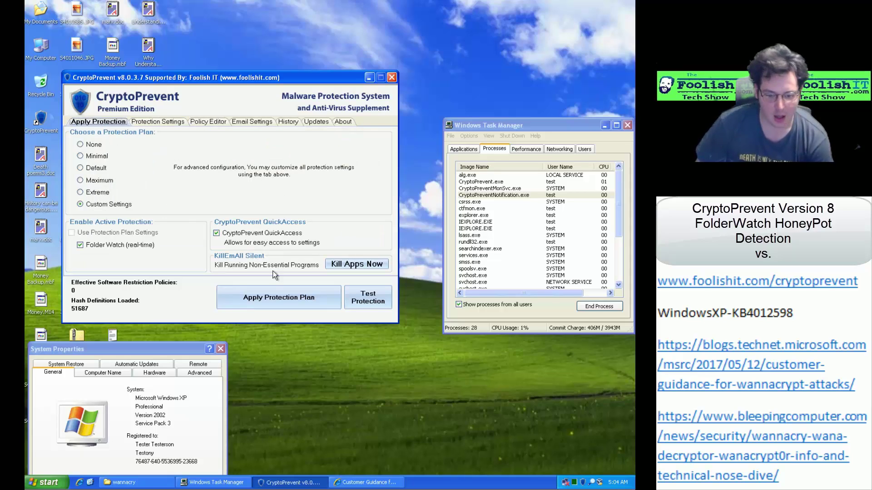
# Close CryptoPrevent and make the wannacry Explorer window show protected operating system files
pyautogui.click(391, 78)
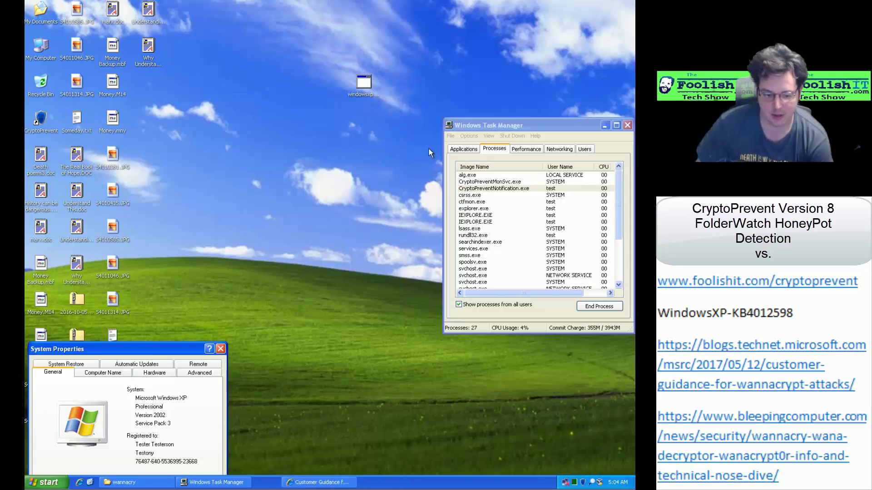
pyautogui.click(130, 484)
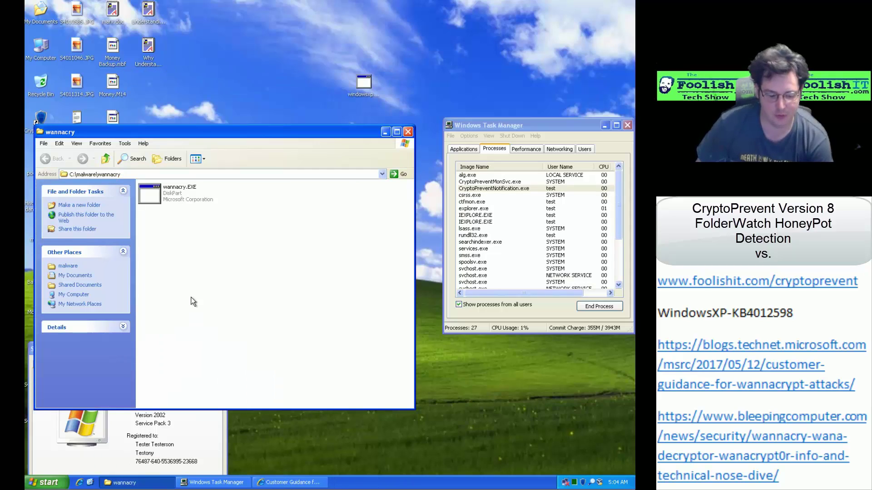
pyautogui.click(130, 144)
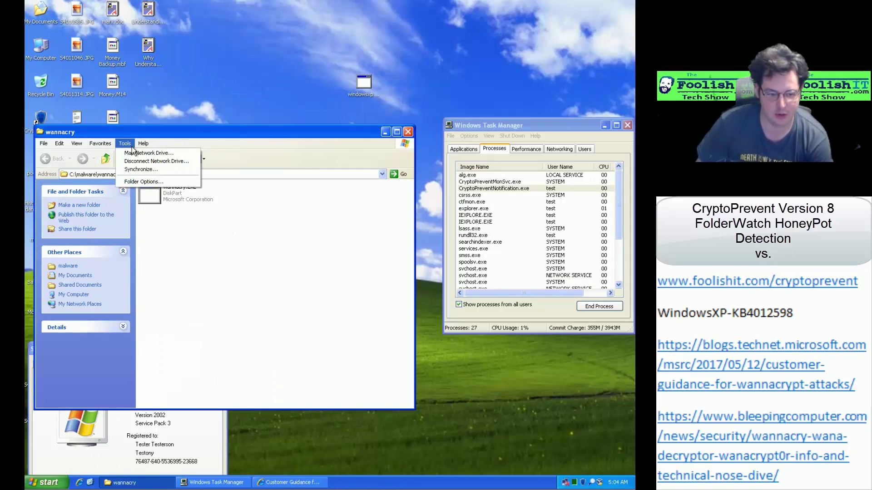
pyautogui.click(135, 180)
pyautogui.click(79, 154)
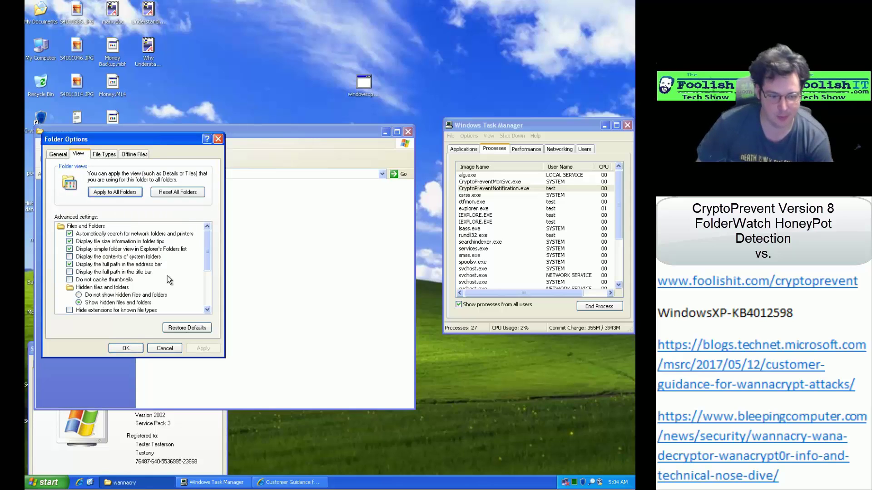
pyautogui.moveTo(203, 241); pyautogui.dragTo(208, 267)
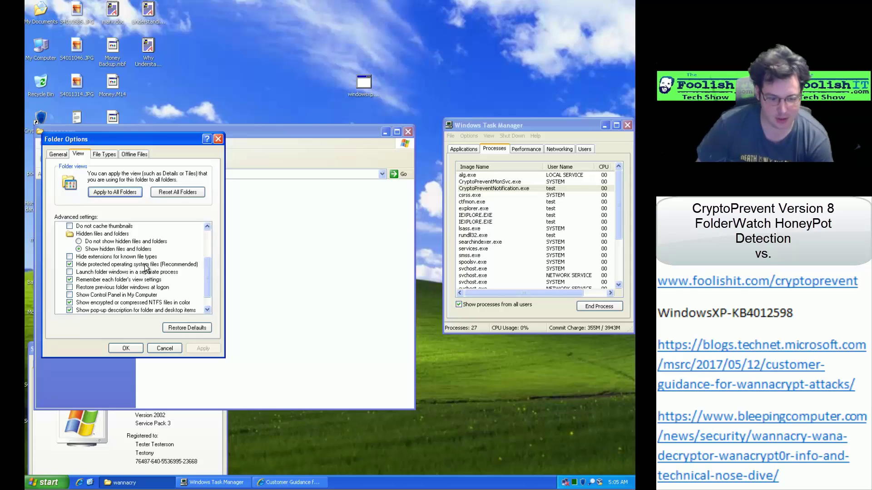
pyautogui.click(146, 265)
pyautogui.click(308, 274)
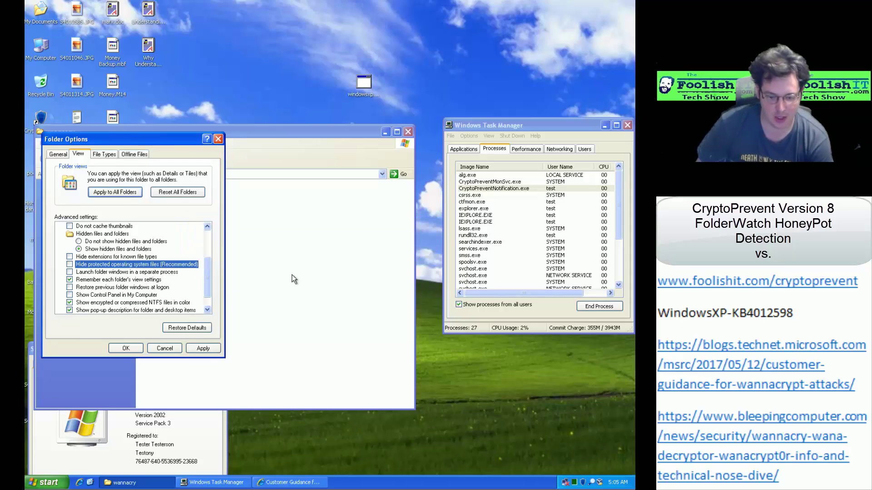
pyautogui.click(203, 348)
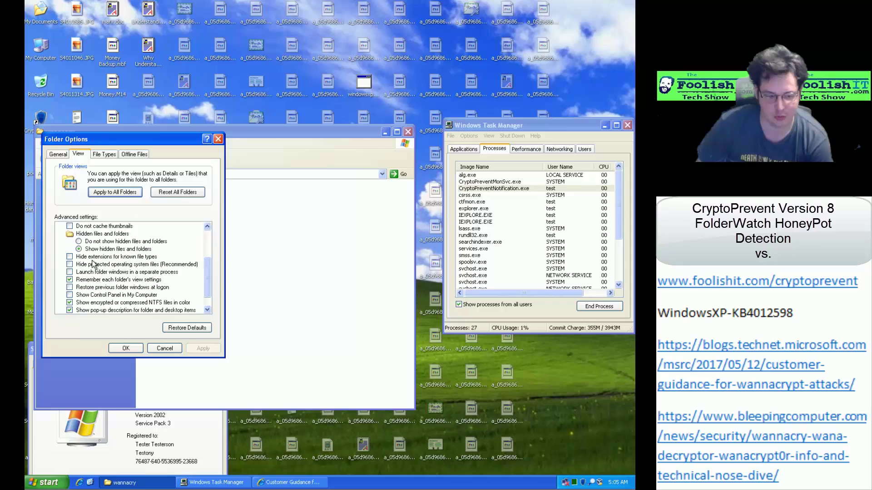
# Hide protected operating system files again, apply, and close Folder Options
pyautogui.click(105, 266)
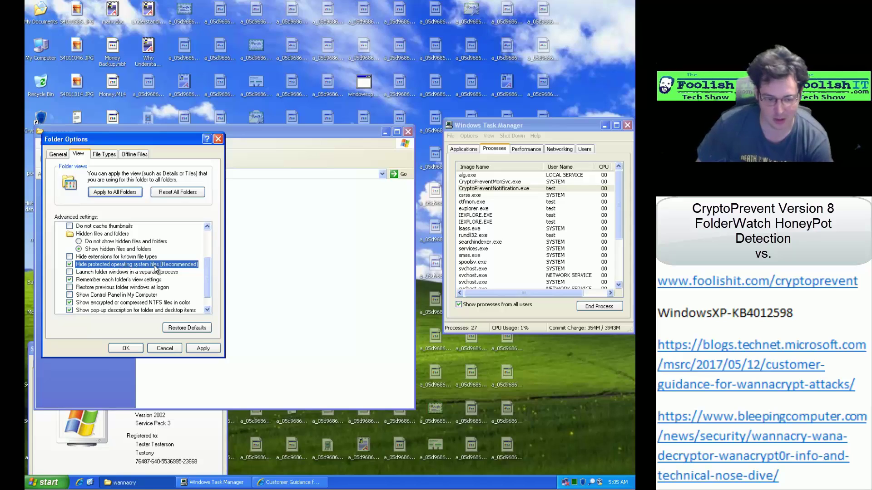
pyautogui.click(193, 351)
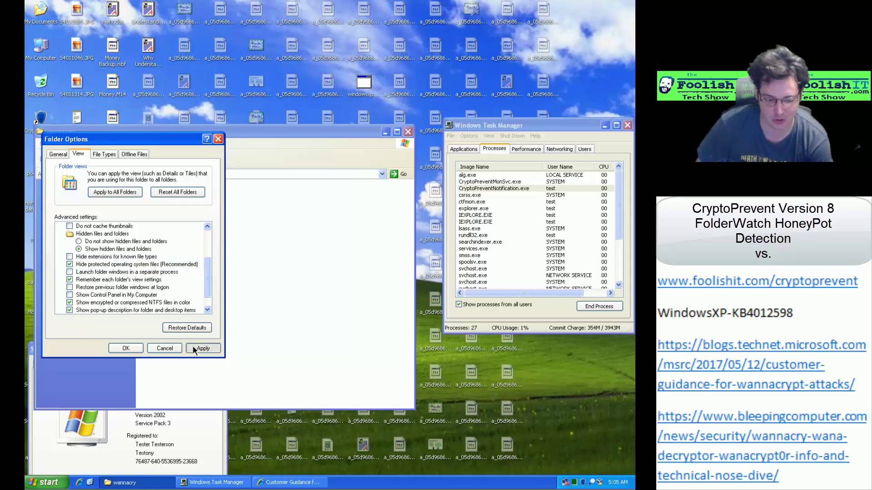
pyautogui.click(126, 349)
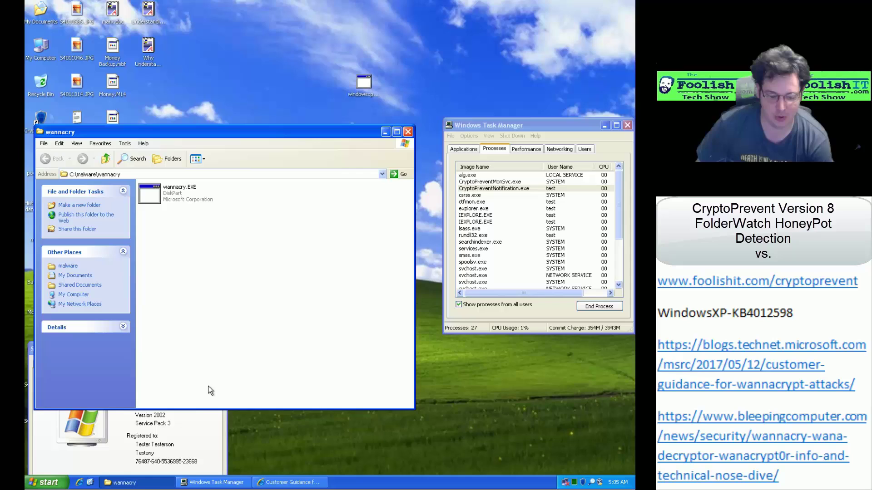
# Check System Properties' Automatic Updates settings, close it, and return to the WannaCrypt guidance page
pyautogui.click(195, 435)
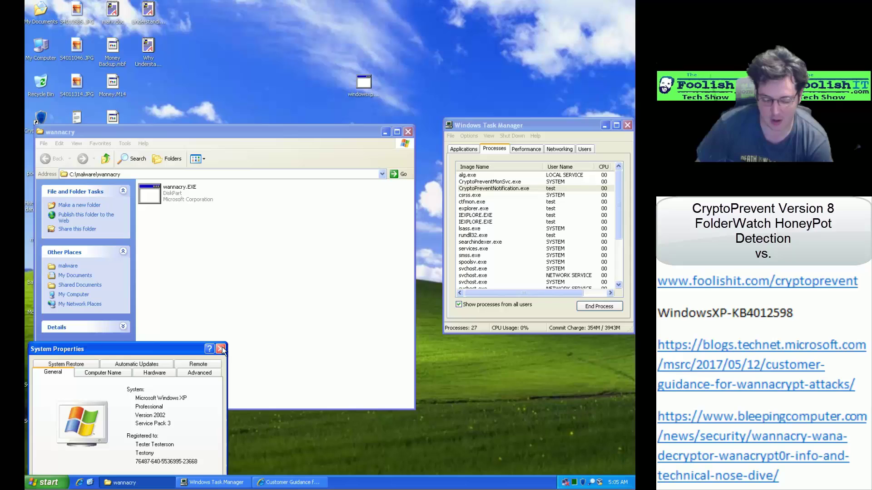
pyautogui.click(160, 365)
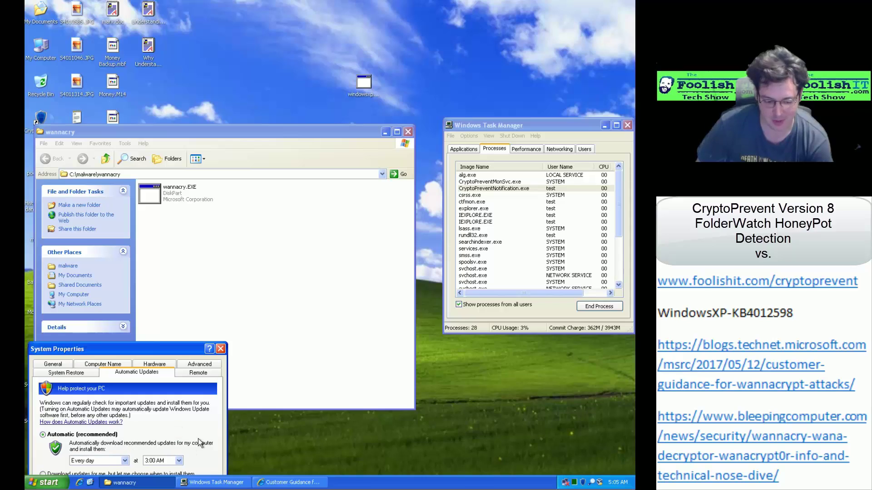
pyautogui.click(220, 349)
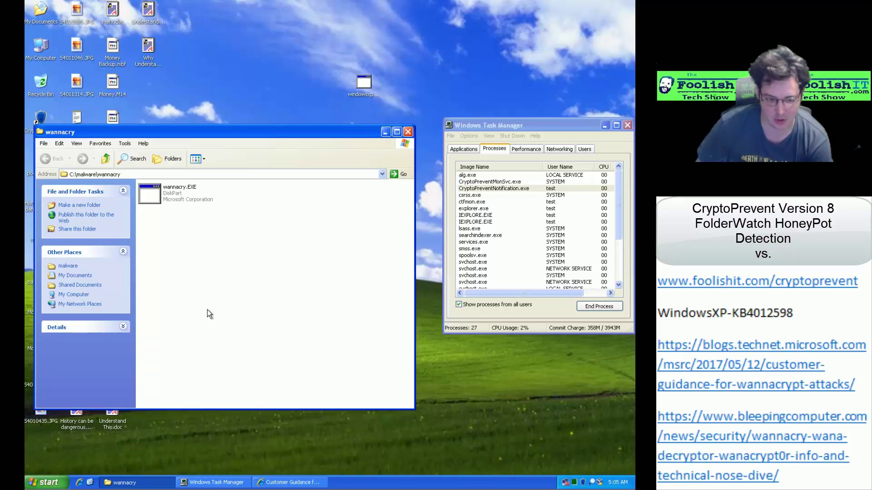
pyautogui.click(278, 482)
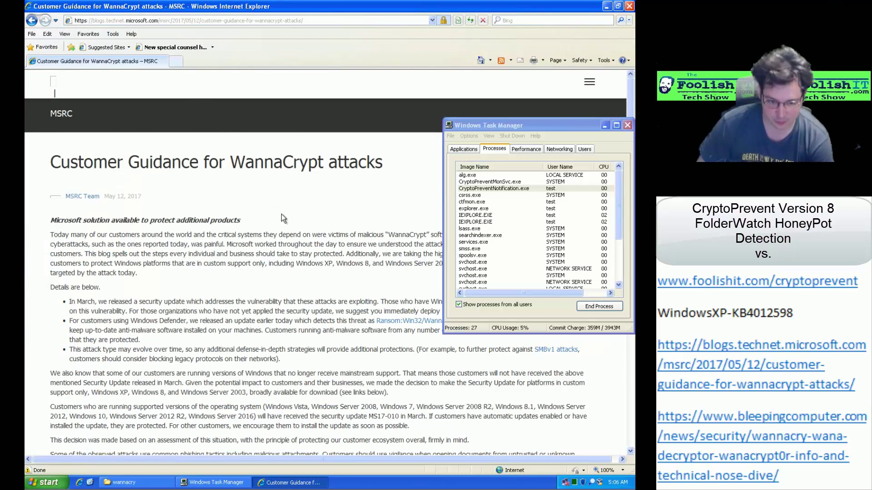
pyautogui.click(172, 62)
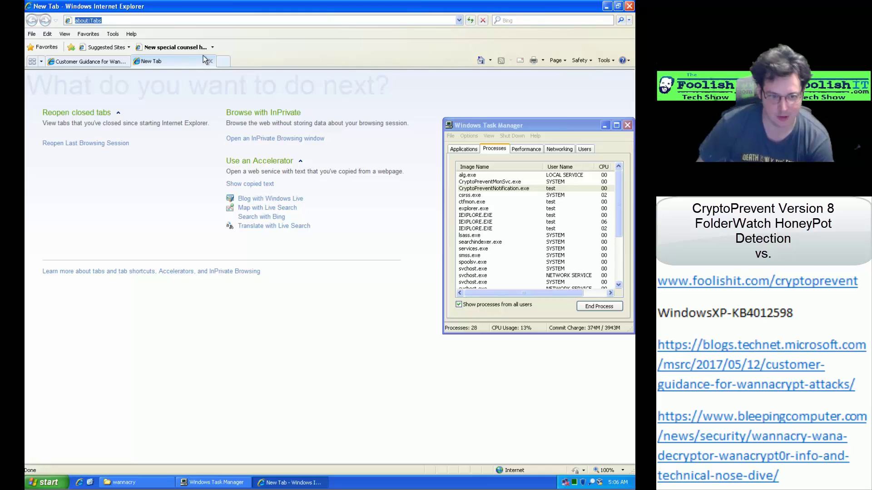
pyautogui.click(209, 60)
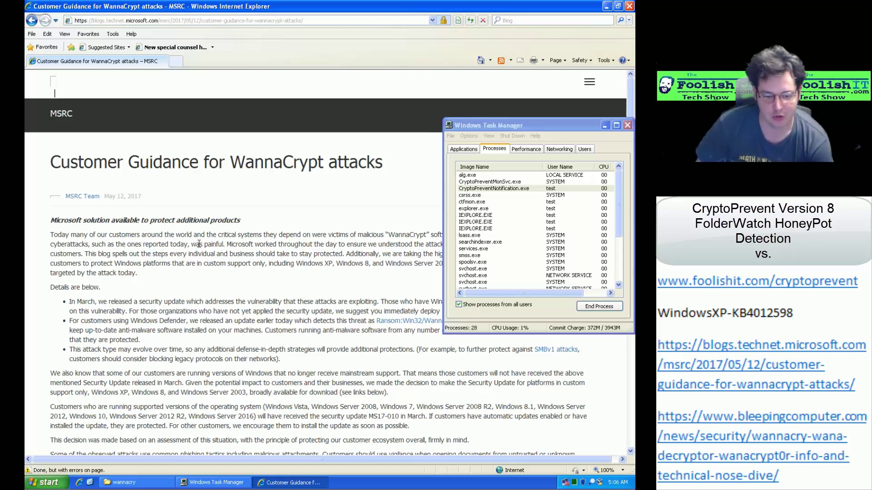
# Scroll the guidance article to the Further resources security update download links
pyautogui.scroll(-20, 222, 261)
pyautogui.scroll(8, 222, 260)
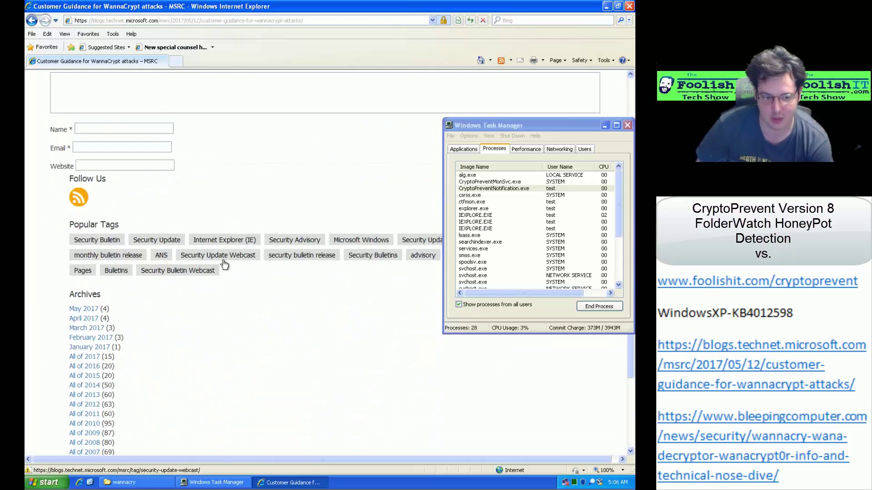
pyautogui.scroll(9, 223, 261)
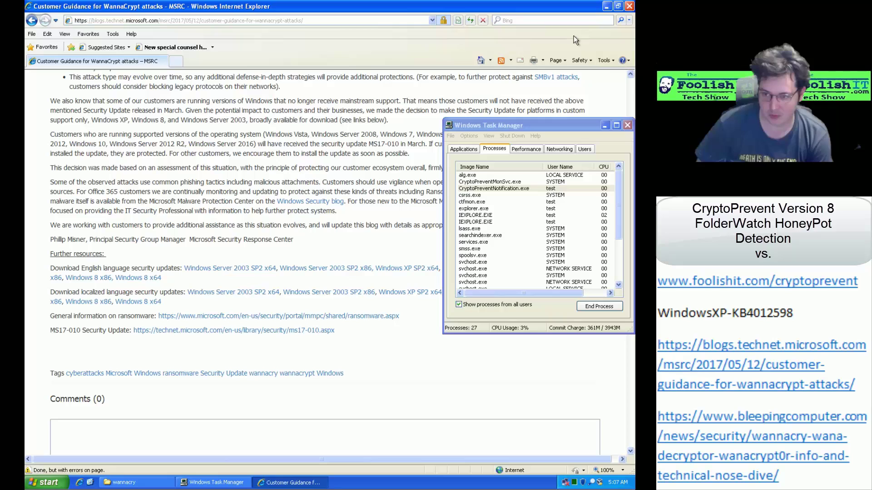
# Close Internet Explorer and bring the C:\malware\wannacry folder with wannacry.EXE to the front
pyautogui.click(629, 6)
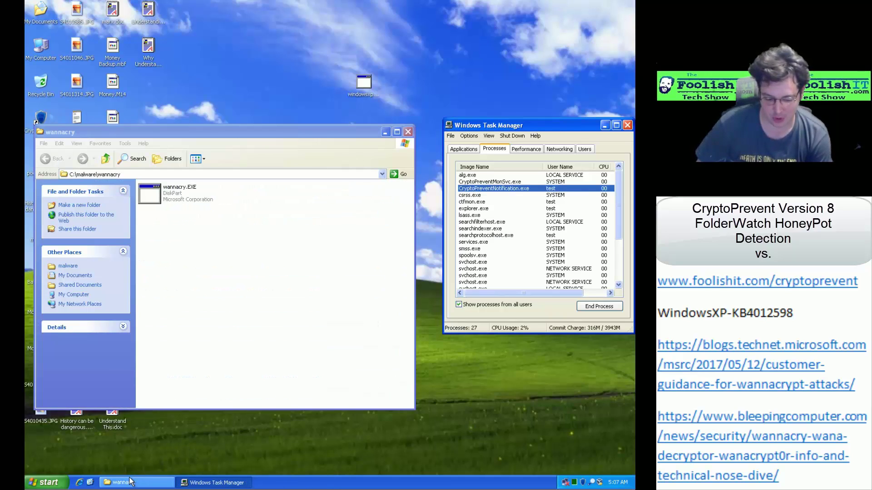
pyautogui.click(187, 391)
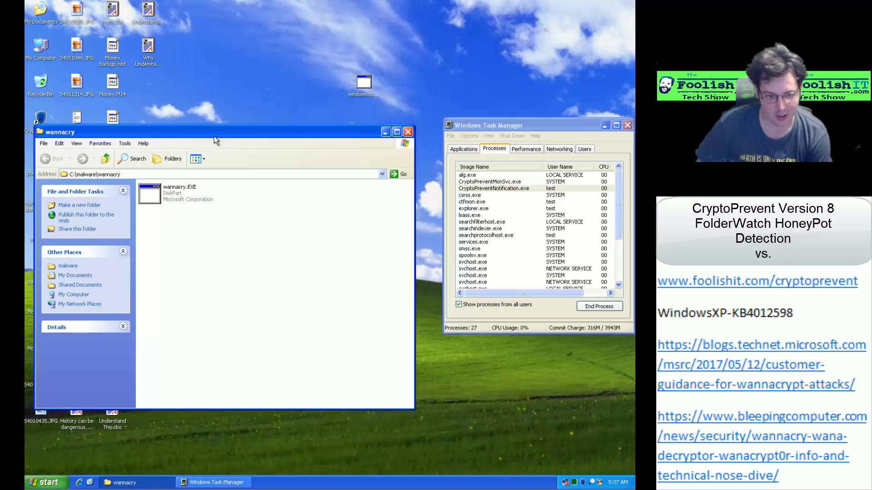
pyautogui.moveTo(214, 136); pyautogui.dragTo(213, 152)
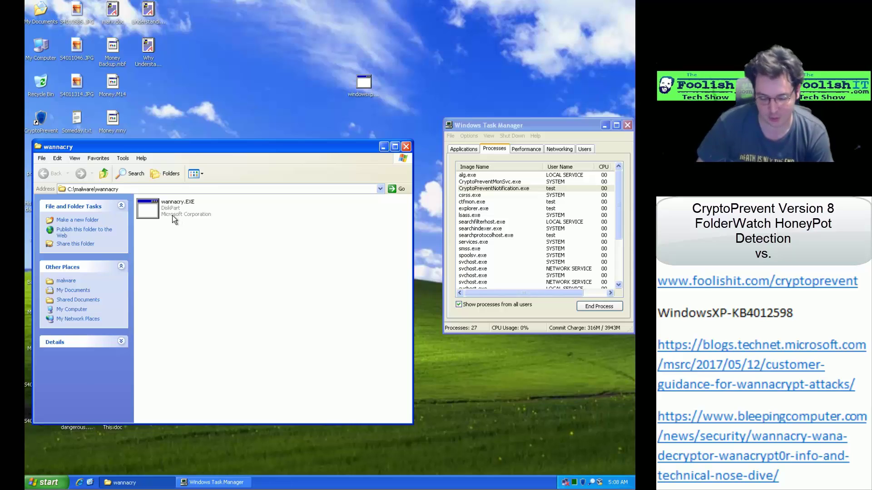
pyautogui.moveTo(172, 215)
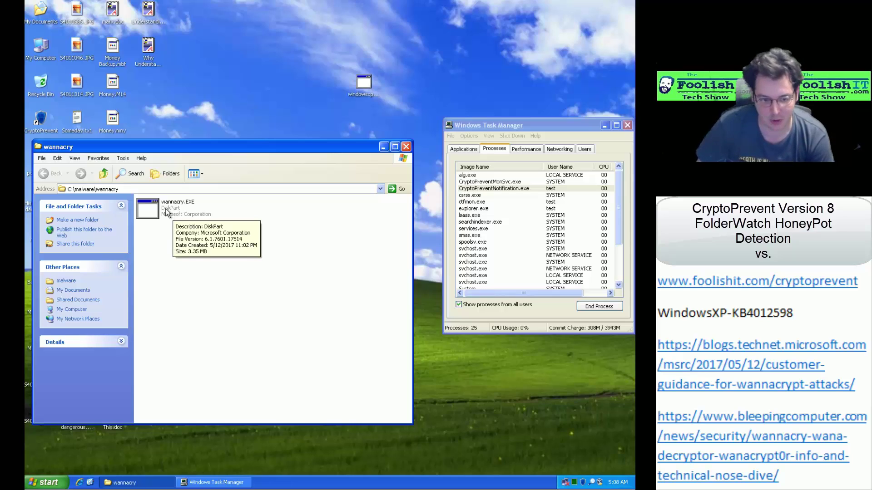
# Run wannacry.EXE so CryptoPrevent raises its potential ransomware activity warning
pyautogui.doubleClick(166, 210)
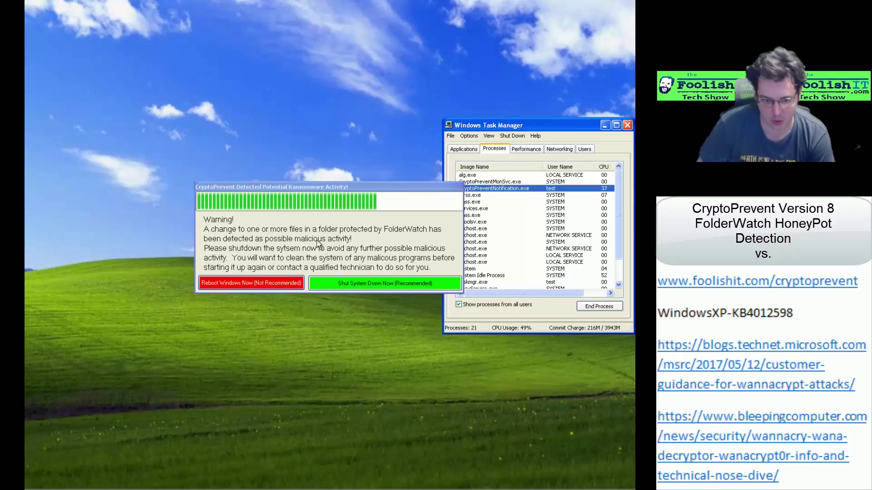
# Choose Reboot Windows Now (Not Recommended) and confirm the Important! dialog
pyautogui.click(262, 283)
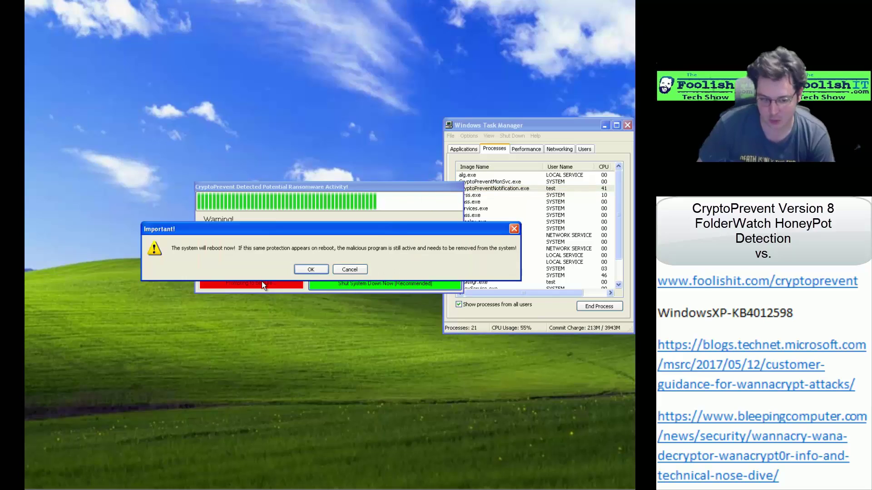
pyautogui.click(300, 272)
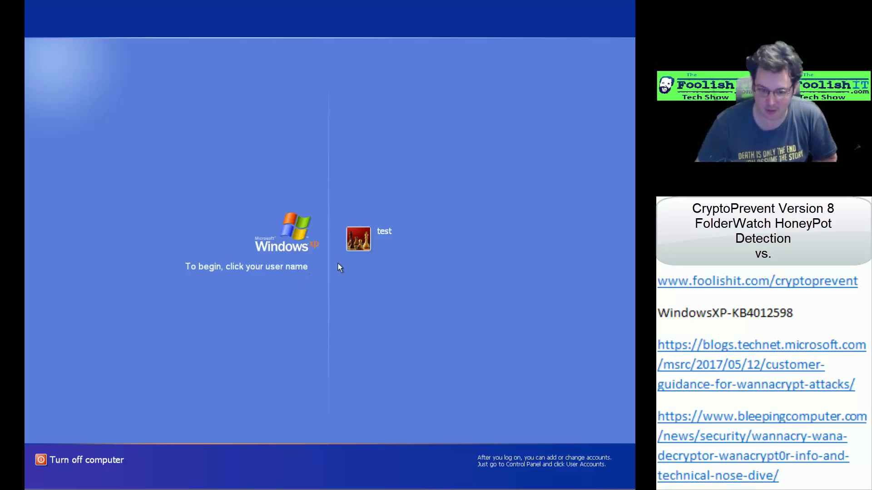
# Log back on to the test user account to reach the desktop
pyautogui.click(359, 249)
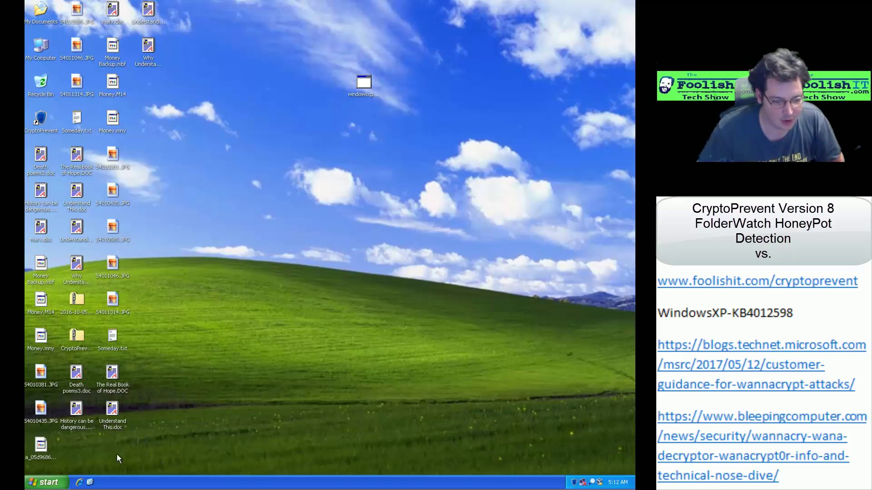
# Drag the .WNCRY file aside and confirm History can be dangerous.doc opens intact
pyautogui.moveTo(45, 449); pyautogui.dragTo(253, 195)
pyautogui.moveTo(256, 224)
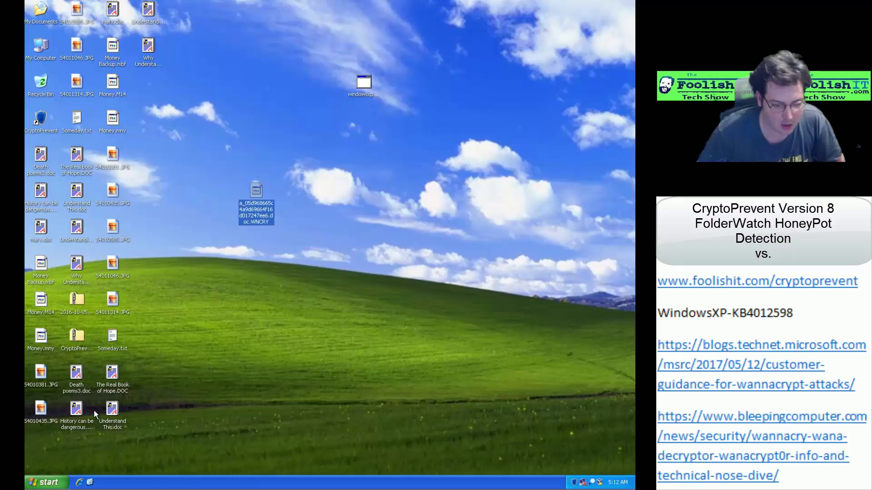
pyautogui.doubleClick(42, 190)
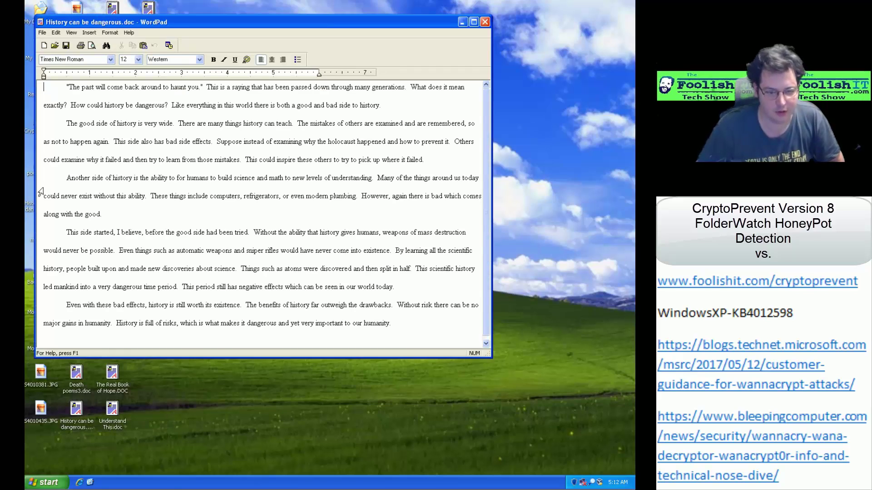
pyautogui.click(473, 21)
pyautogui.click(629, 6)
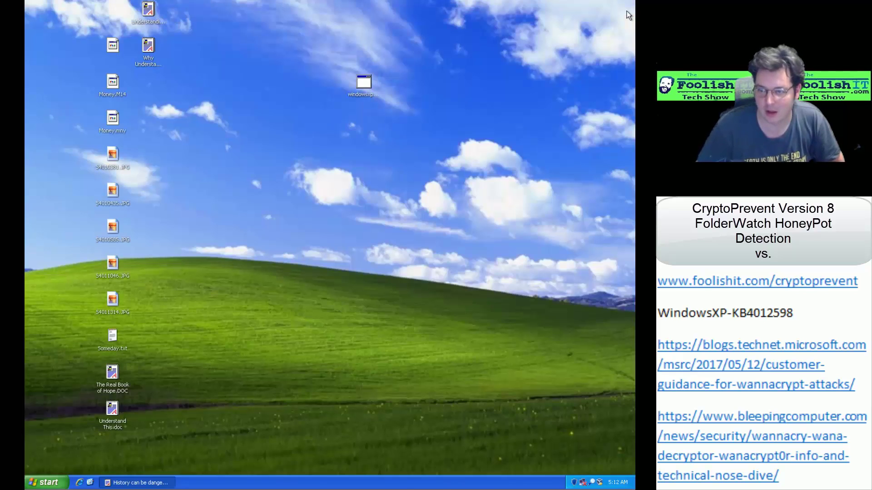
# Confirm S4010435.JPG opens normally, then open the My Documents folder
pyautogui.doubleClick(117, 198)
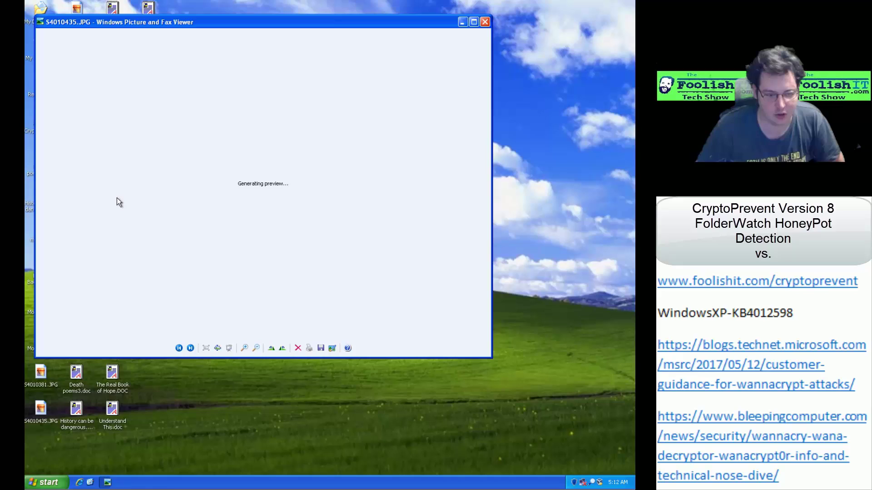
pyautogui.click(485, 22)
pyautogui.doubleClick(41, 10)
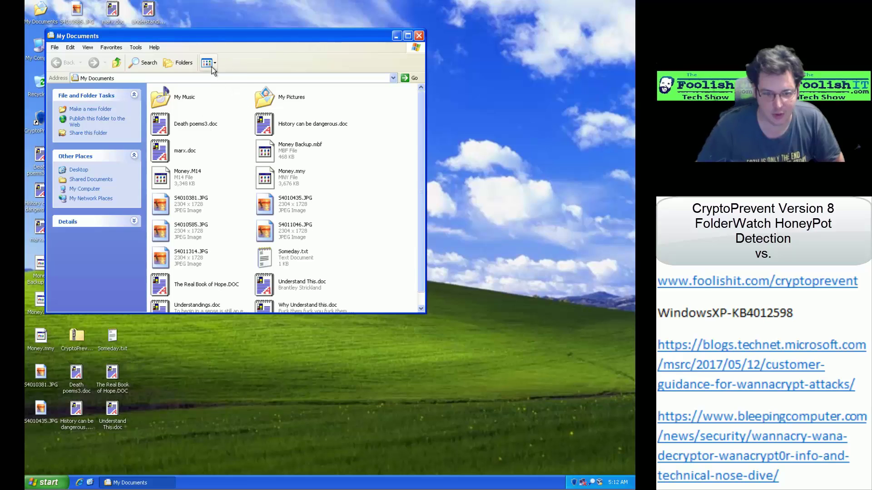
# Show My Documents as thumbnails, then open and close History can be dangerous.doc
pyautogui.click(208, 64)
pyautogui.click(212, 77)
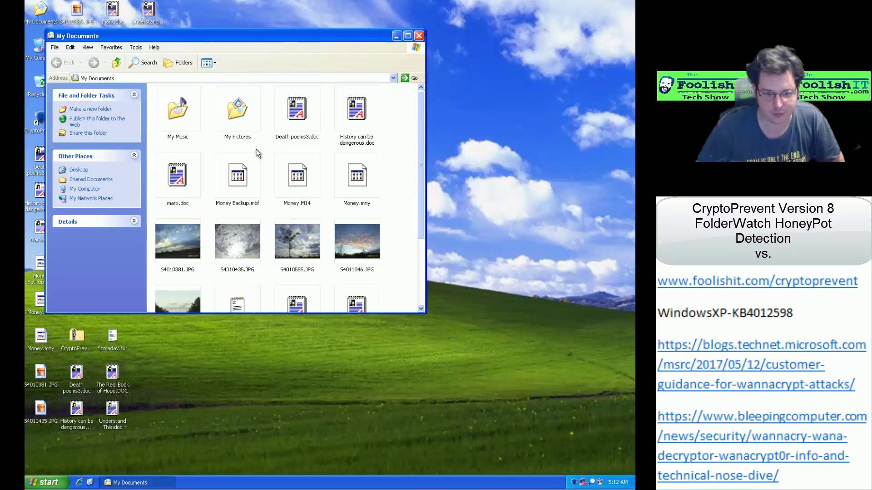
pyautogui.doubleClick(357, 111)
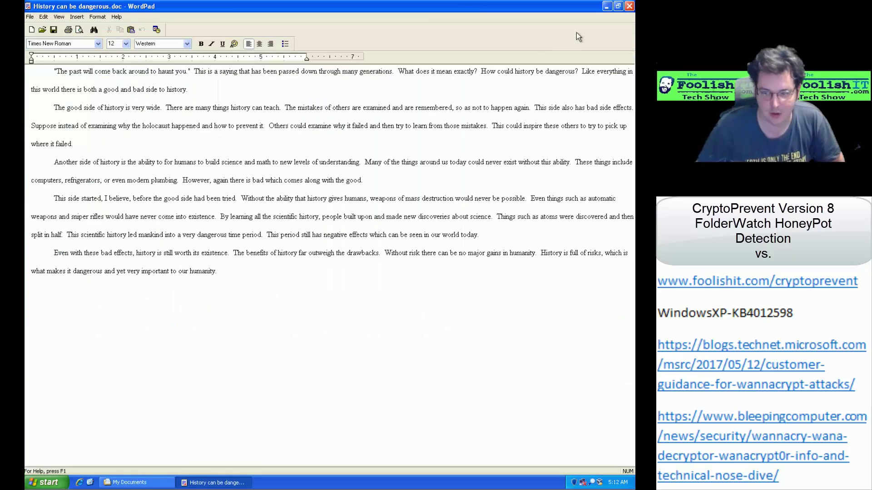
pyautogui.click(629, 6)
pyautogui.doubleClick(251, 111)
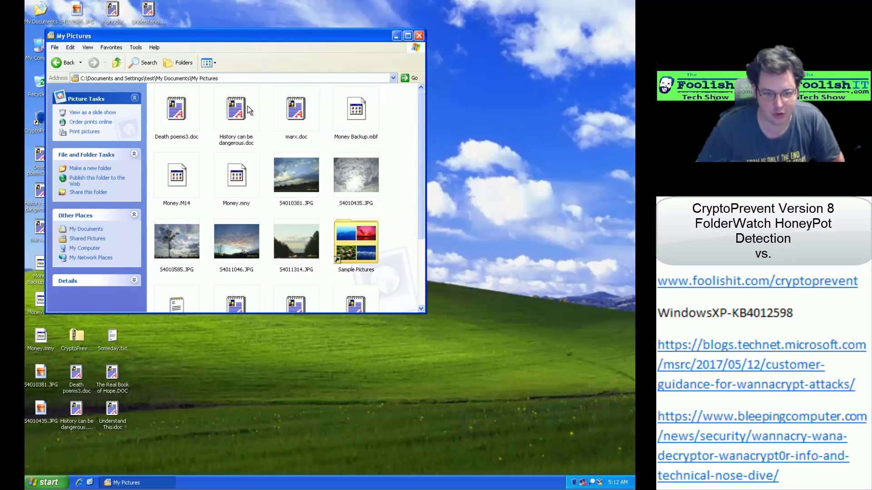
pyautogui.doubleClick(237, 109)
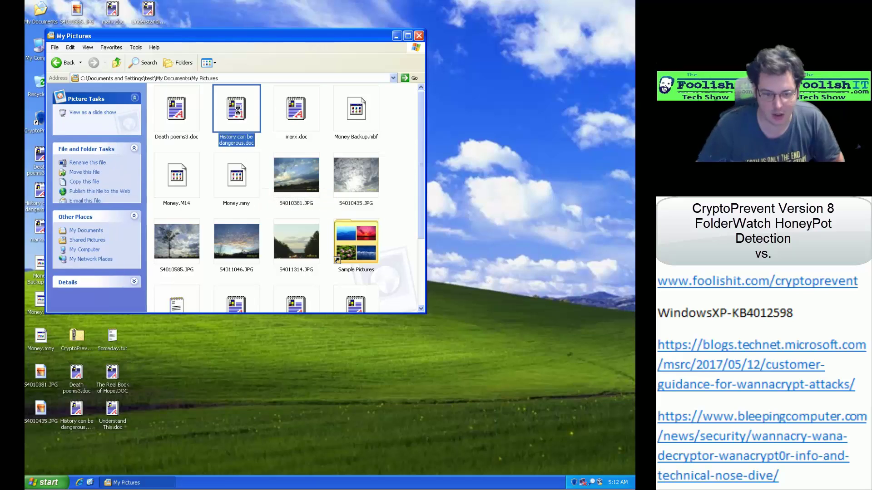
pyautogui.click(630, 6)
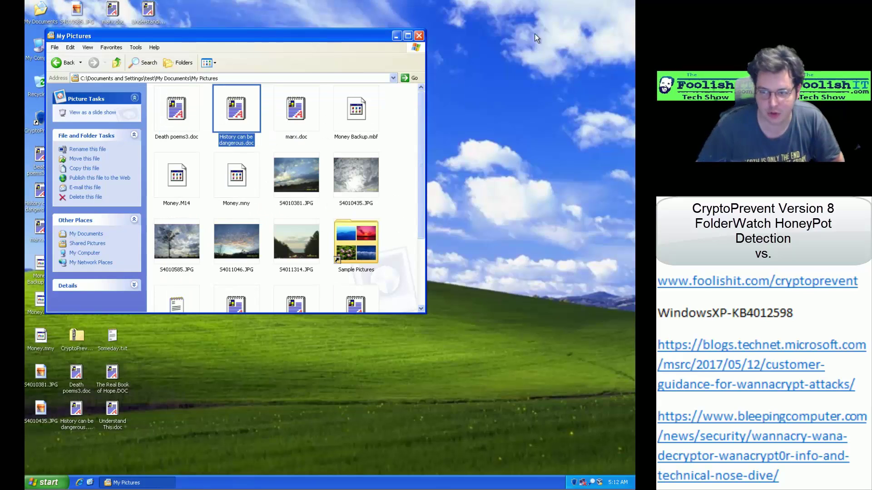
# Browse My Music, Shared Music and Shared Documents in Thumbnails view, then close the window
pyautogui.click(116, 62)
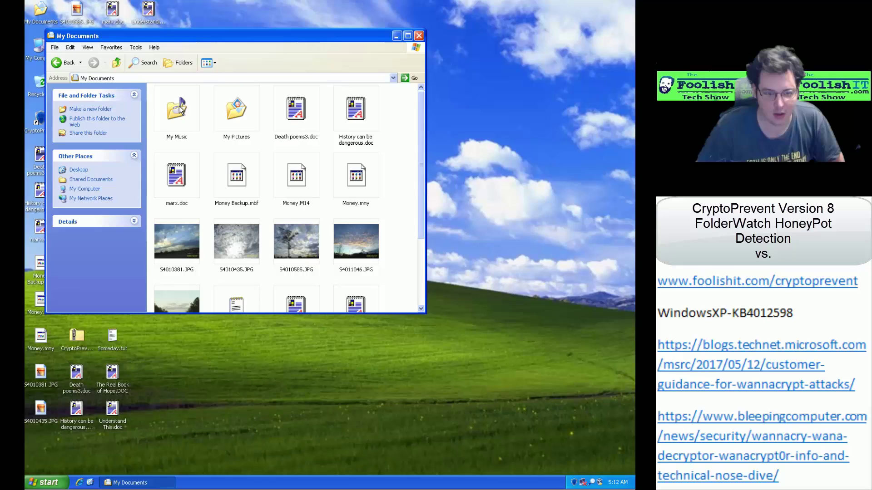
pyautogui.click(177, 105)
pyautogui.doubleClick(177, 104)
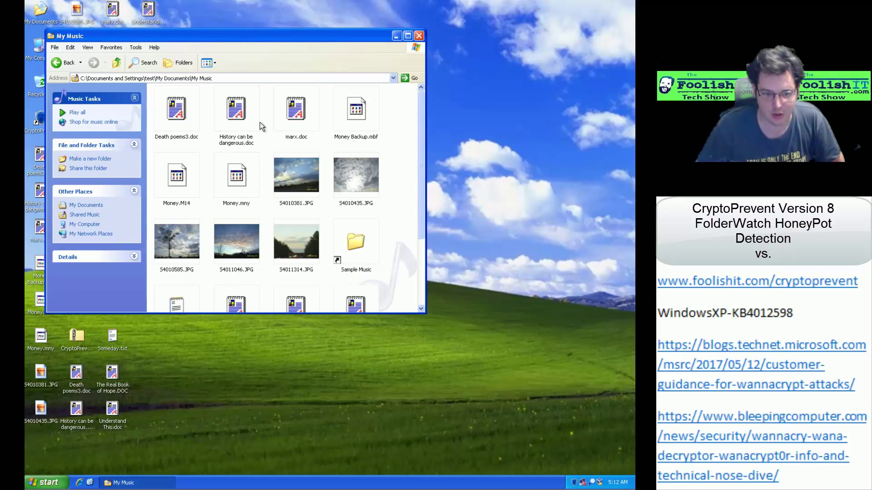
pyautogui.click(80, 218)
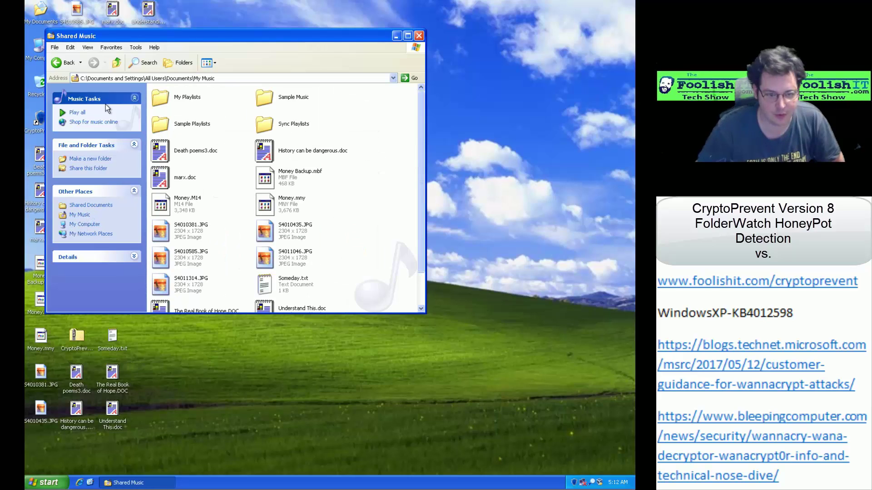
pyautogui.click(120, 66)
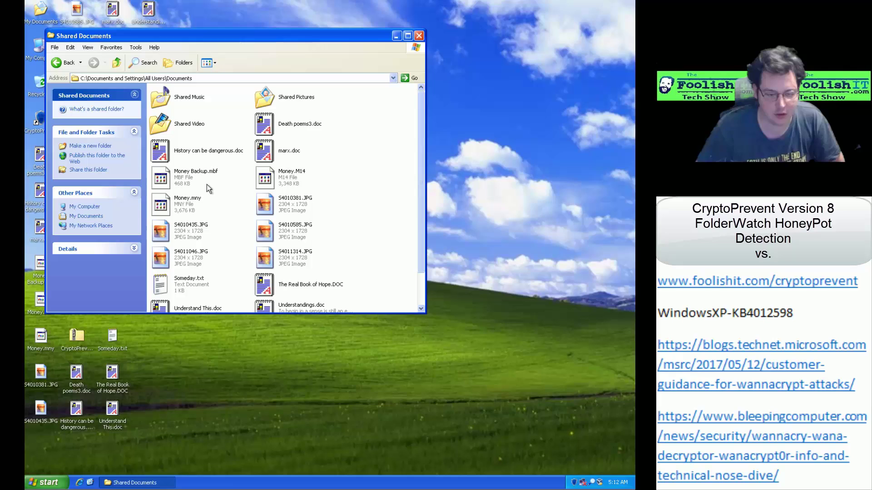
pyautogui.click(208, 64)
pyautogui.click(214, 78)
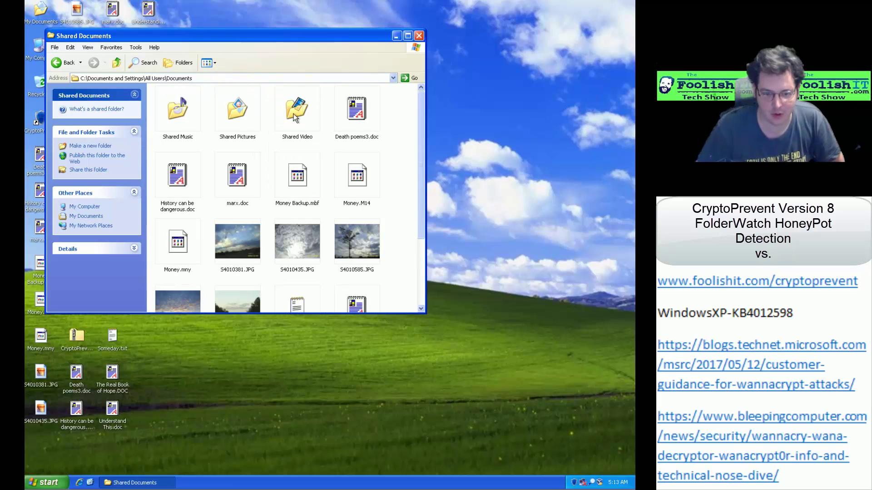
pyautogui.click(415, 36)
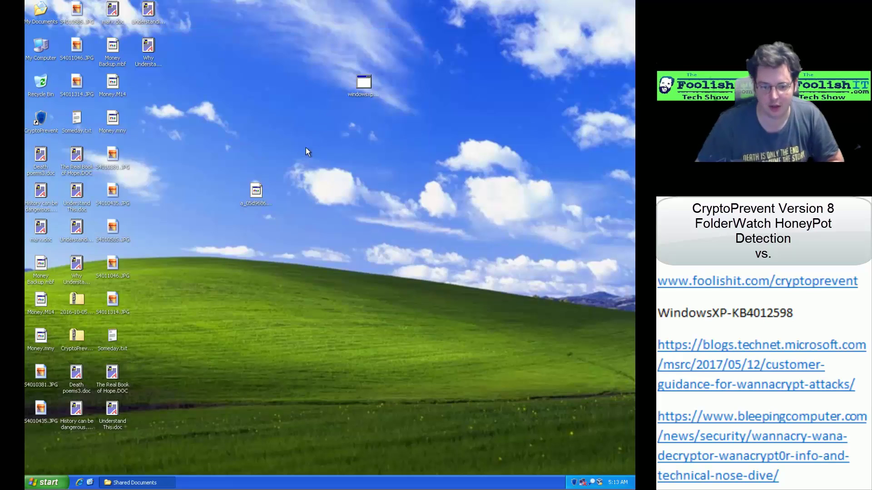
# Move the .WNCRY file higher on the desktop and browse into C:\malware\wannacry
pyautogui.moveTo(253, 198); pyautogui.dragTo(263, 104)
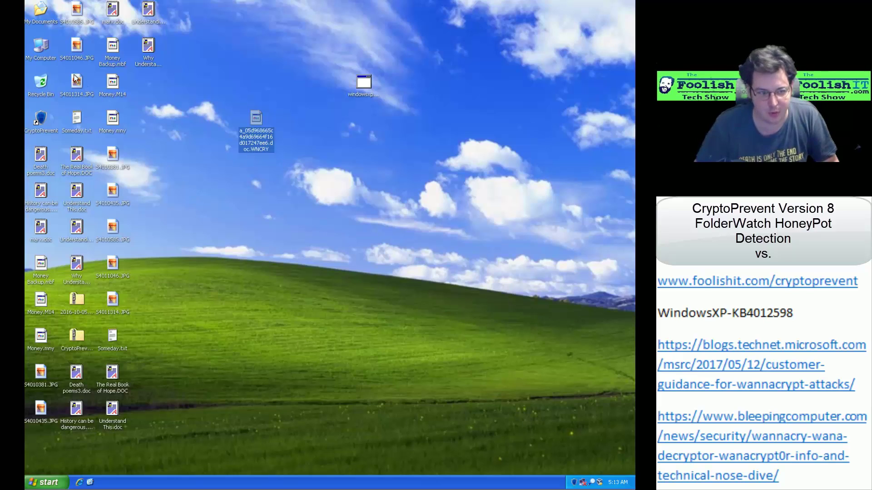
pyautogui.doubleClick(40, 46)
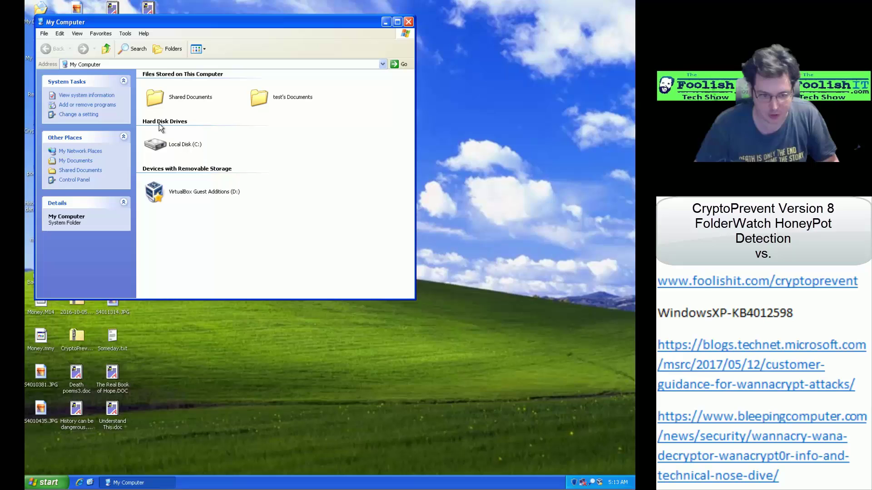
pyautogui.doubleClick(160, 142)
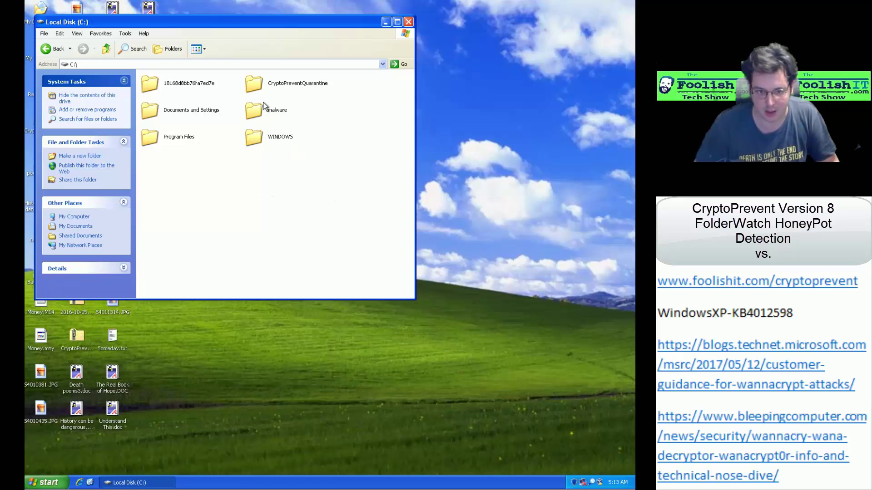
pyautogui.click(257, 86)
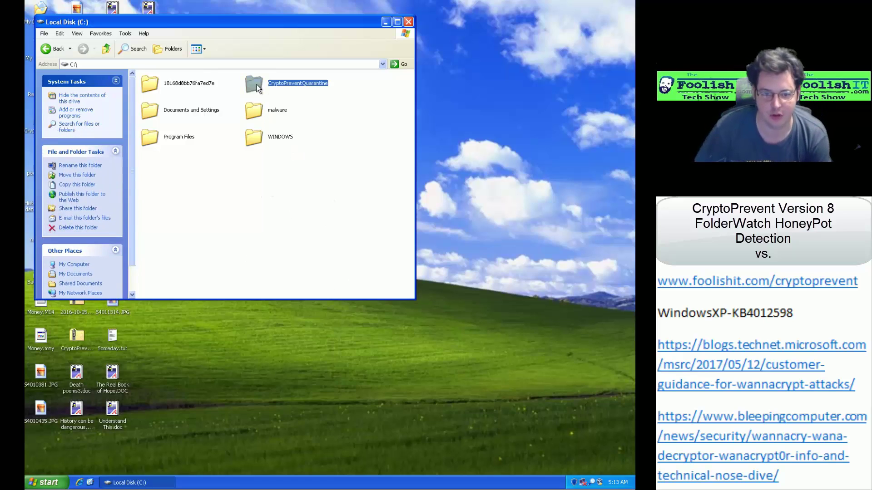
pyautogui.doubleClick(260, 106)
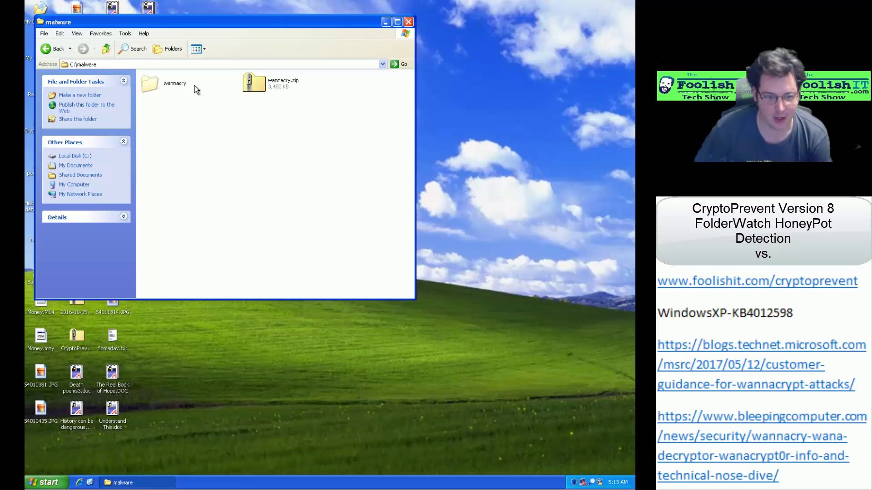
pyautogui.doubleClick(175, 84)
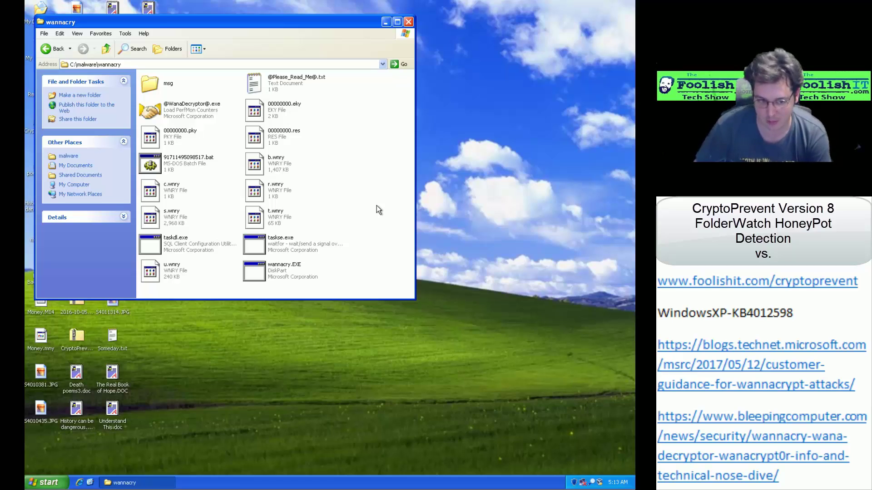
# Close the wannacry folder and launch CryptoPrevent from its desktop shortcut
pyautogui.click(408, 22)
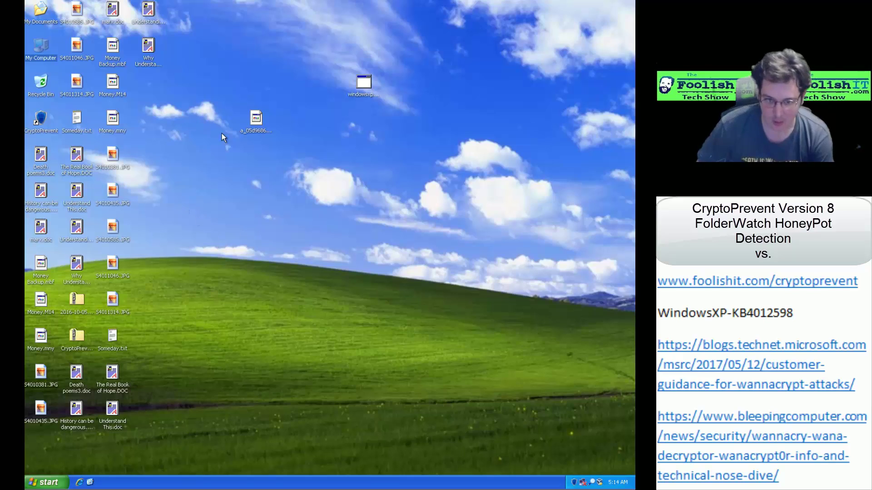
pyautogui.click(36, 121)
pyautogui.doubleClick(36, 121)
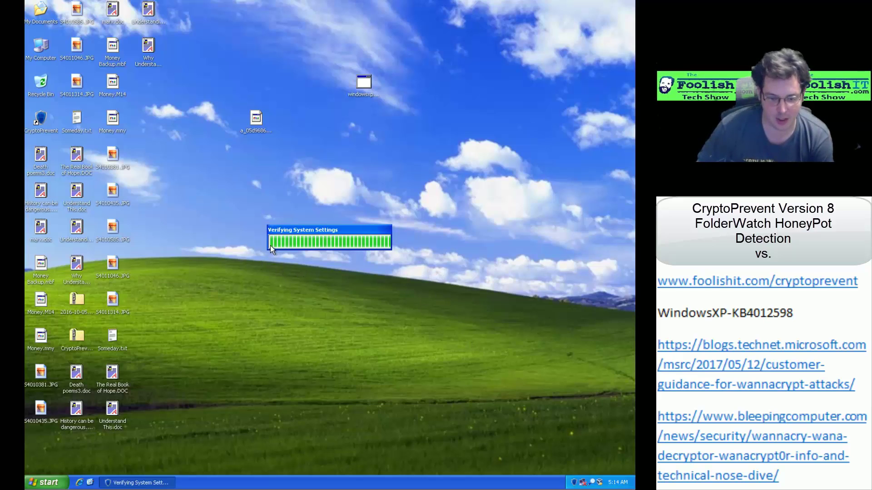
# Select the None protection plan, dismiss the hidden-files warning, and apply it
pyautogui.click(192, 186)
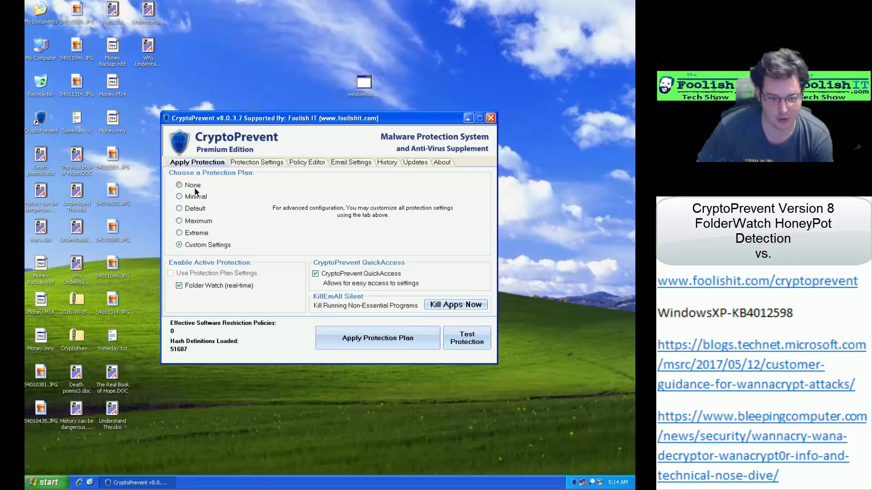
pyautogui.click(331, 264)
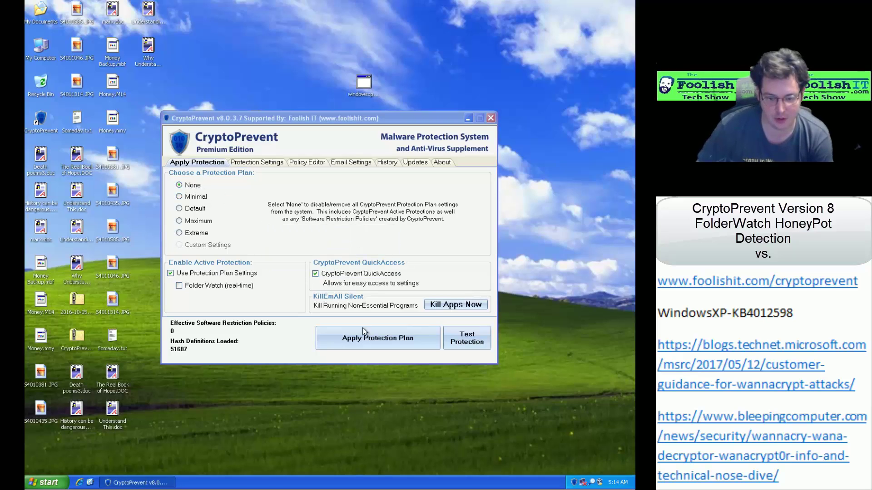
pyautogui.click(361, 342)
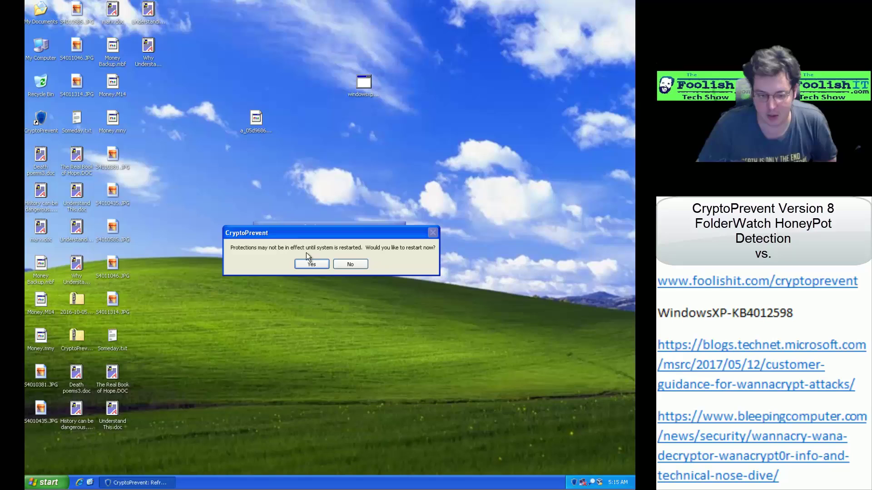
# Decline the restart and force-close the CryptoPrevent tray app
pyautogui.click(341, 264)
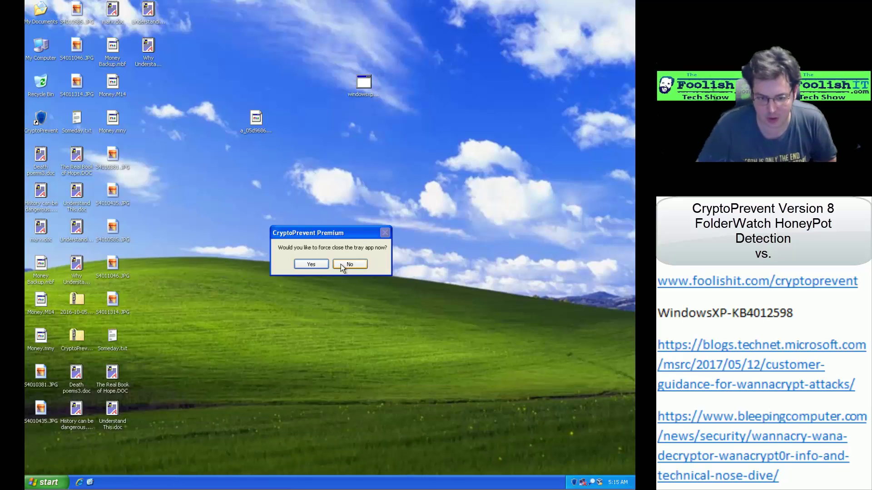
pyautogui.click(316, 264)
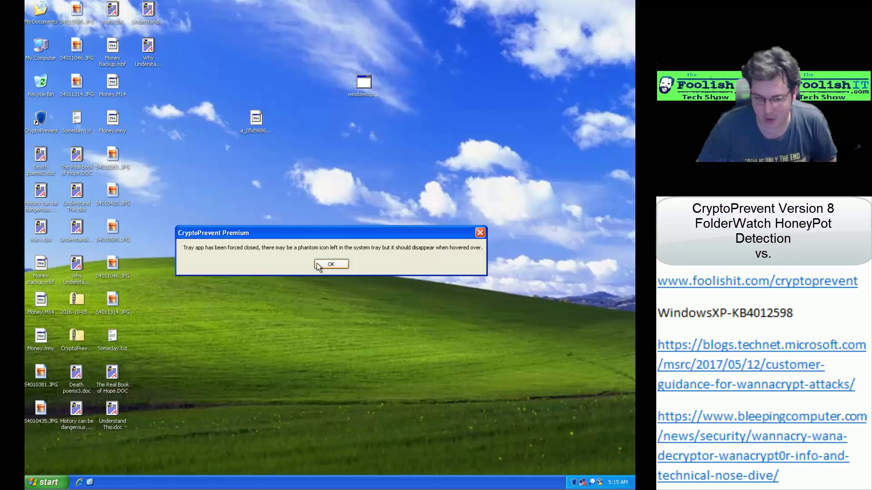
pyautogui.click(330, 265)
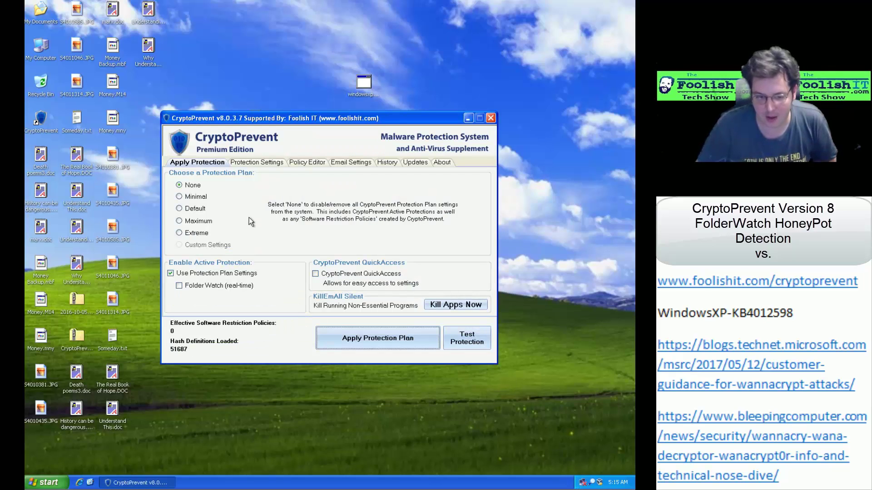
# Check the FolderWatch HoneyPot settings, confirm the plan is None, and close CryptoPrevent
pyautogui.click(237, 162)
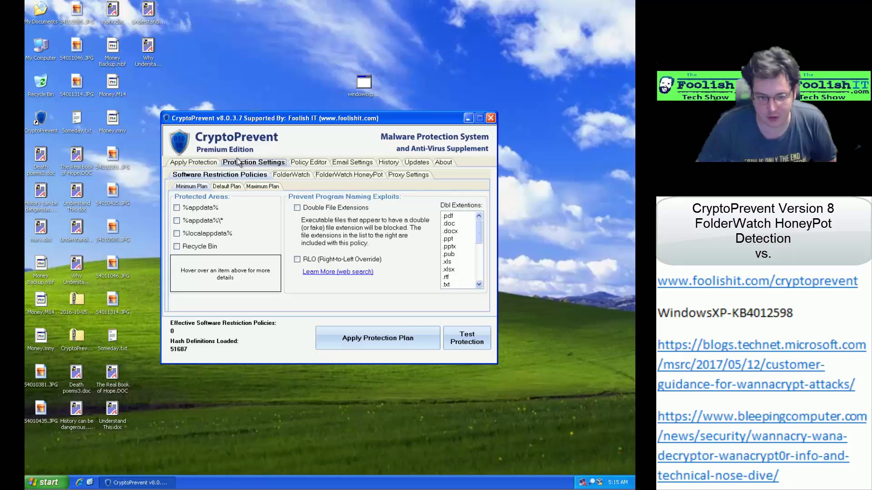
pyautogui.click(279, 176)
pyautogui.click(323, 176)
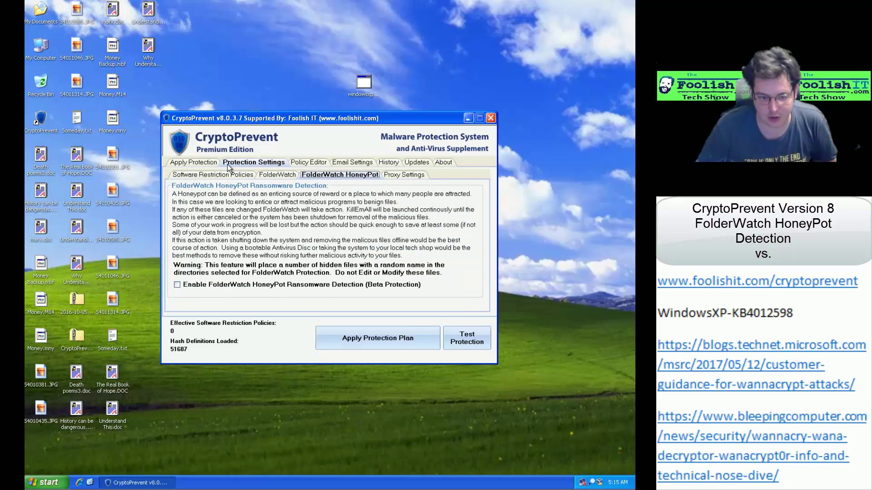
pyautogui.click(214, 164)
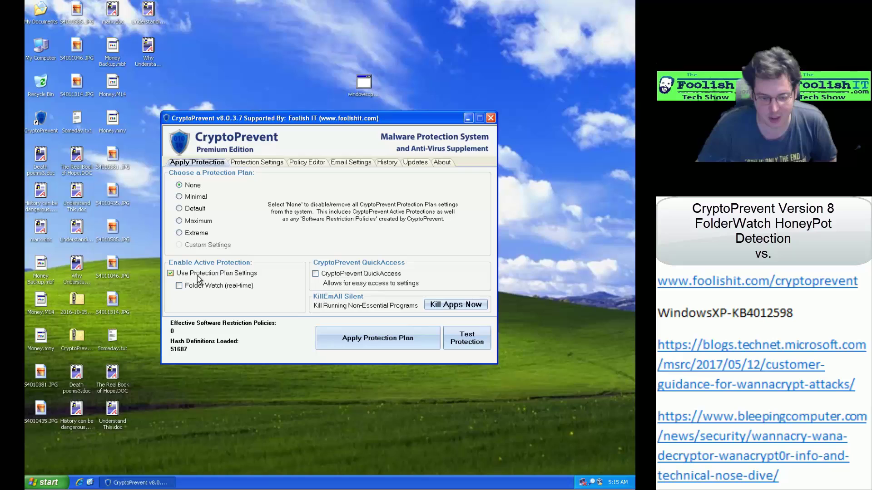
pyautogui.click(490, 118)
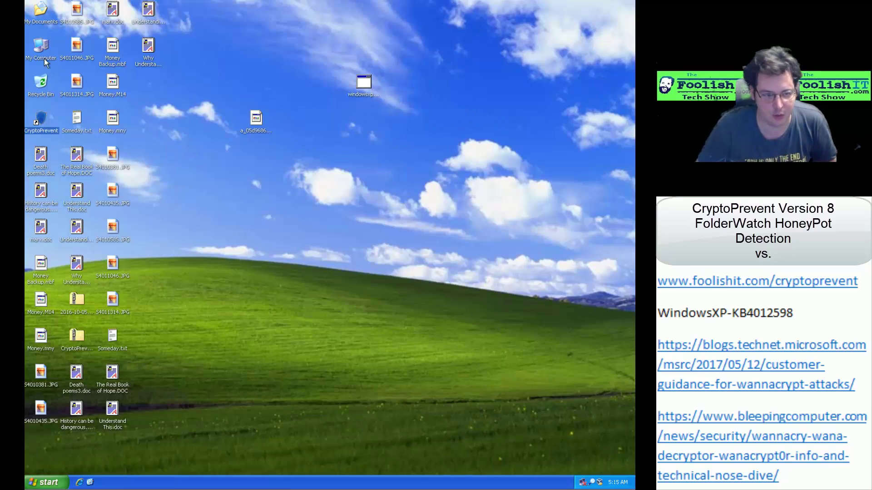
# Run wannacry.EXE from C:\malware\wannacry and open Task Manager from the taskbar
pyautogui.doubleClick(41, 47)
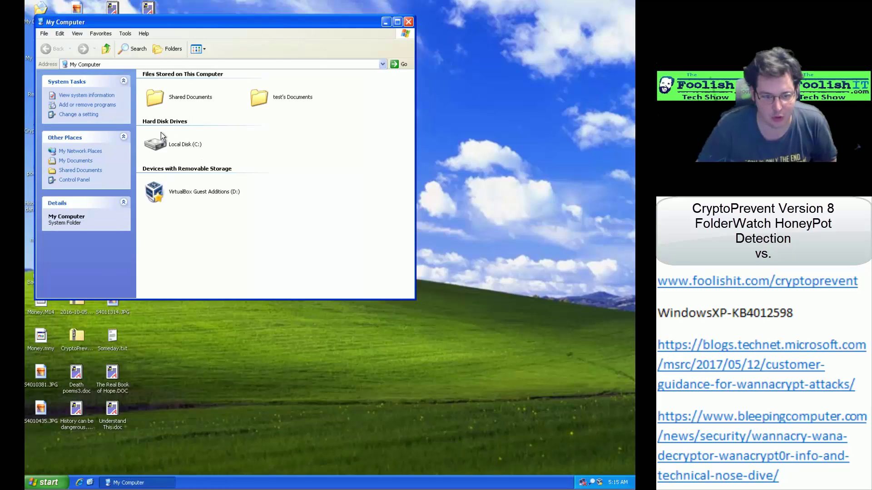
pyautogui.doubleClick(160, 149)
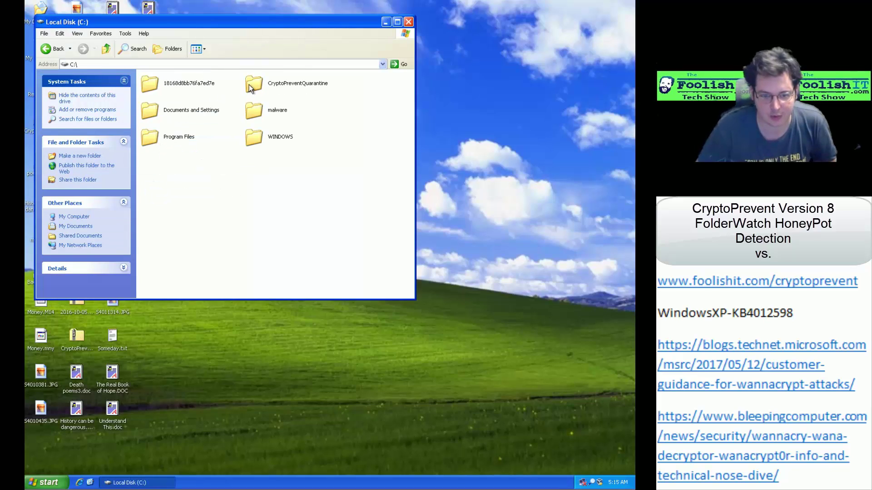
pyautogui.doubleClick(259, 106)
pyautogui.doubleClick(176, 83)
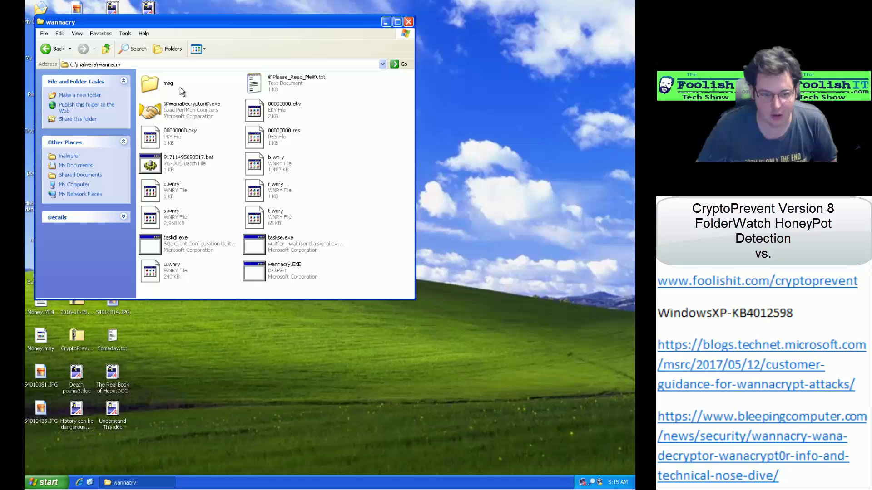
pyautogui.doubleClick(263, 275)
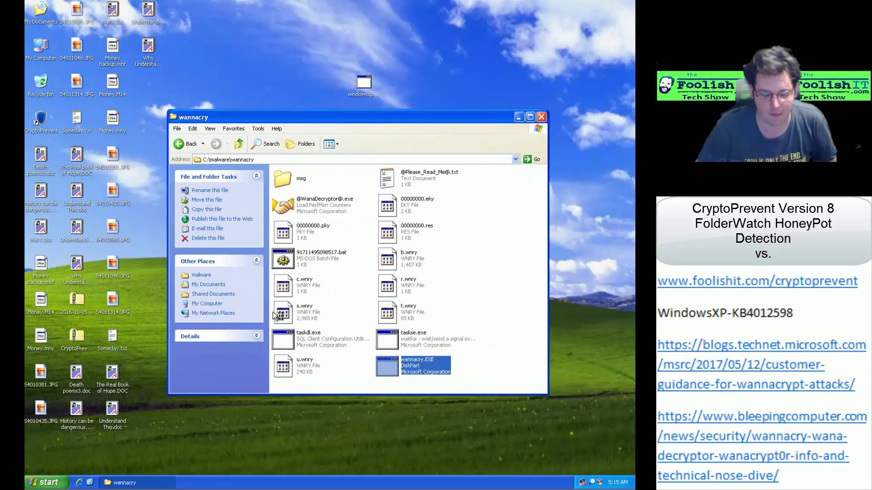
pyautogui.rightClick(214, 481)
pyautogui.click(225, 453)
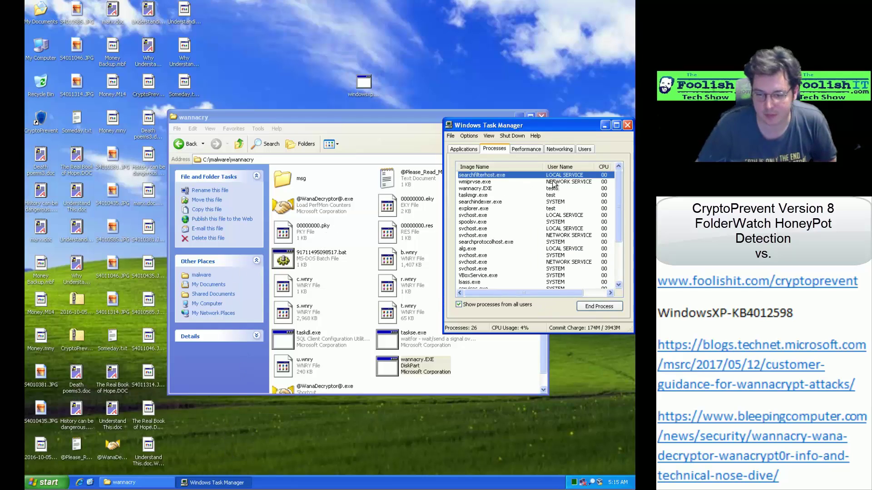
# Sort Task Manager's processes by CPU, then by name, and enlarge it to show all
pyautogui.click(602, 171)
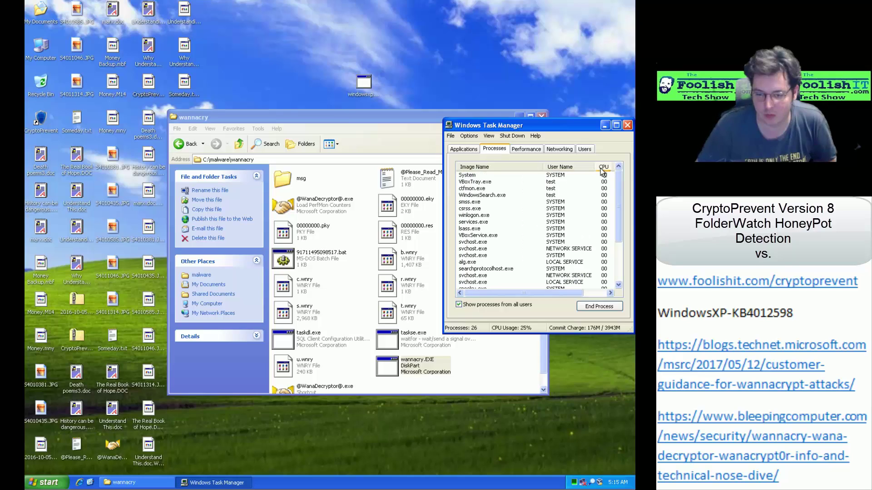
pyautogui.click(523, 166)
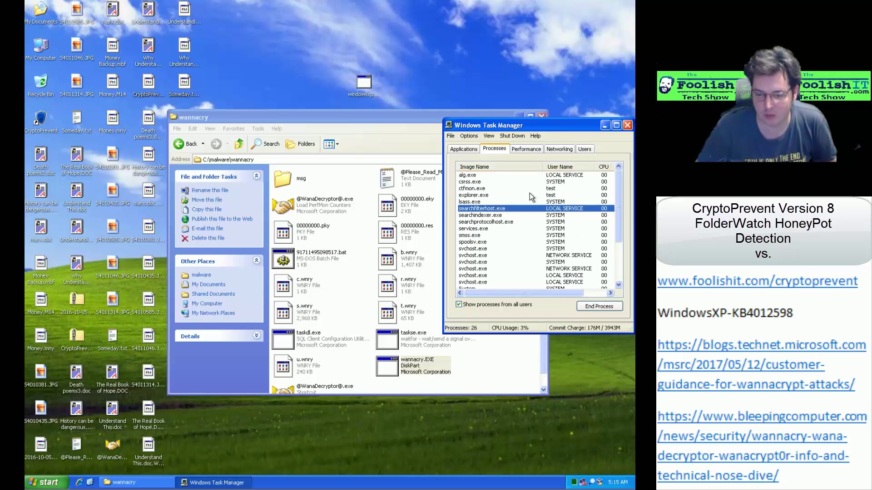
pyautogui.moveTo(523, 334); pyautogui.dragTo(529, 450)
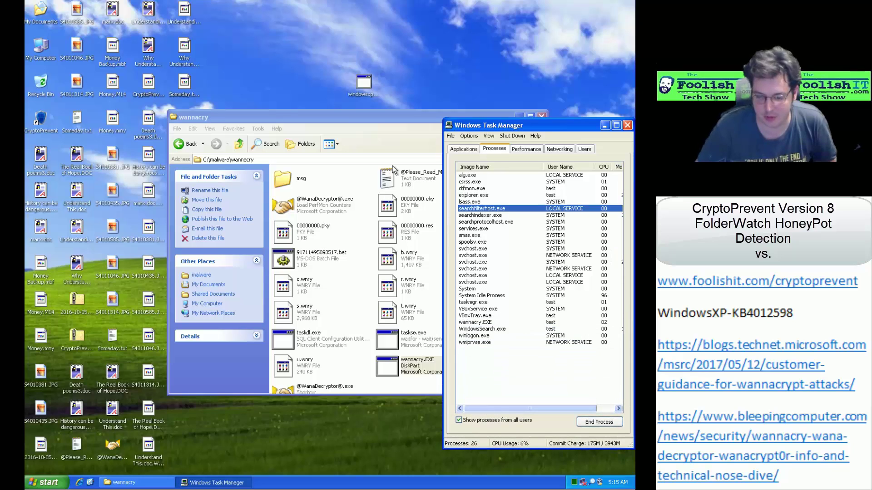
pyautogui.click(539, 115)
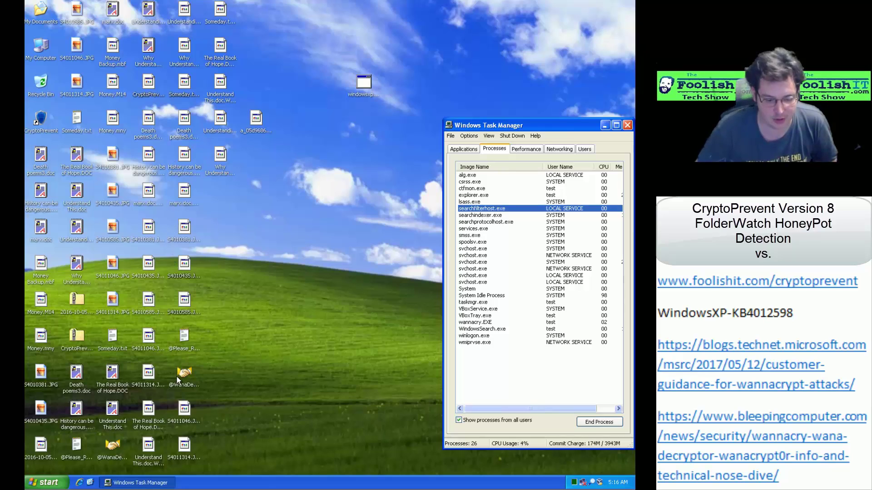
pyautogui.click(182, 335)
pyautogui.doubleClick(182, 335)
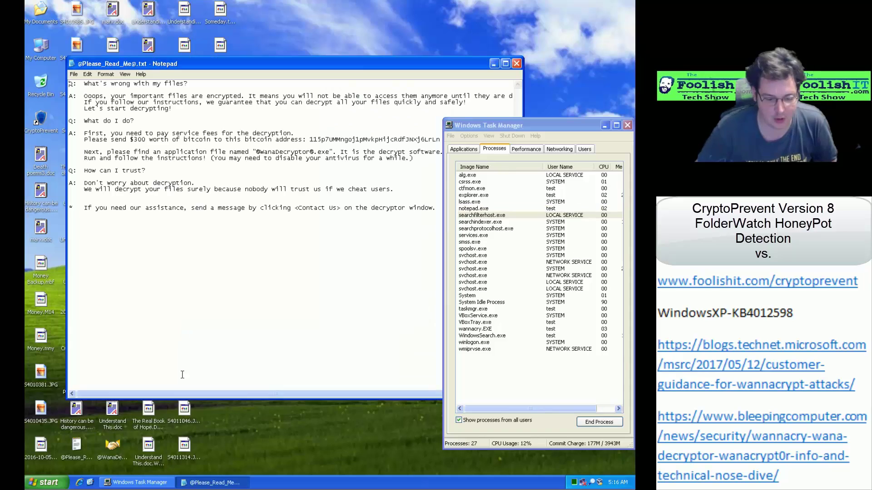
pyautogui.click(518, 64)
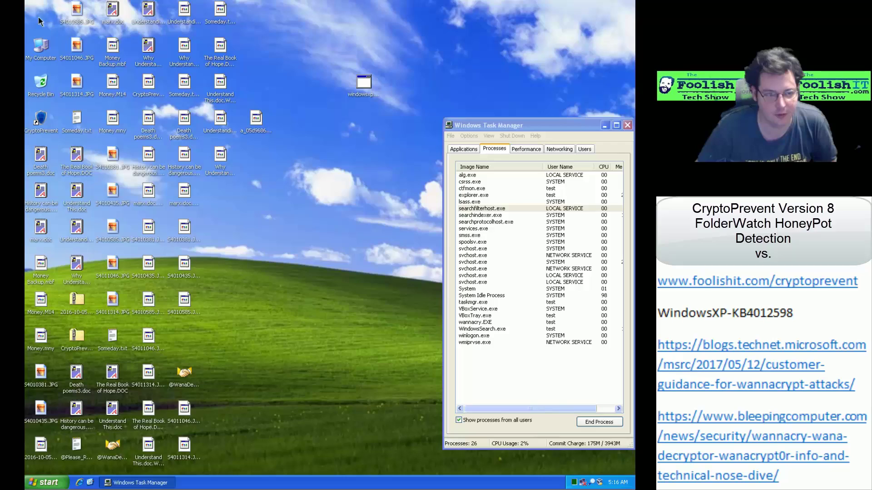
# Inspect the .WNCRY copies in My Documents, view the garbled History can be dangerous.doc, and close both
pyautogui.doubleClick(40, 18)
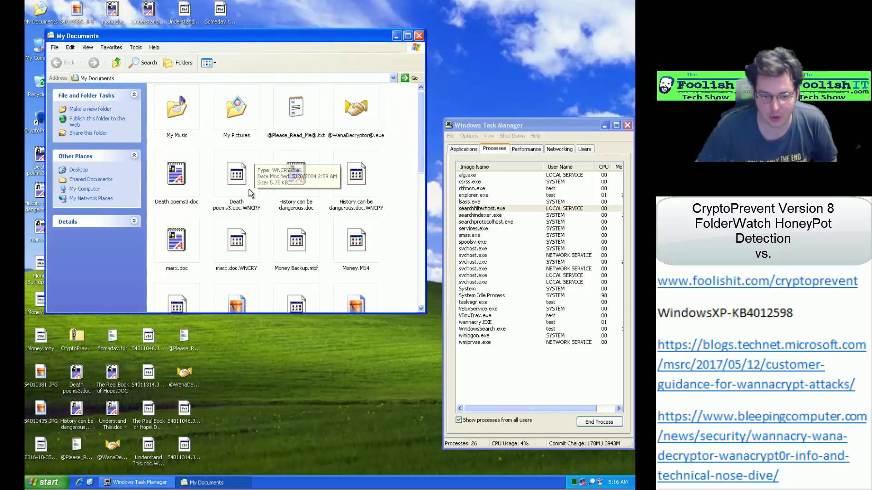
pyautogui.click(236, 174)
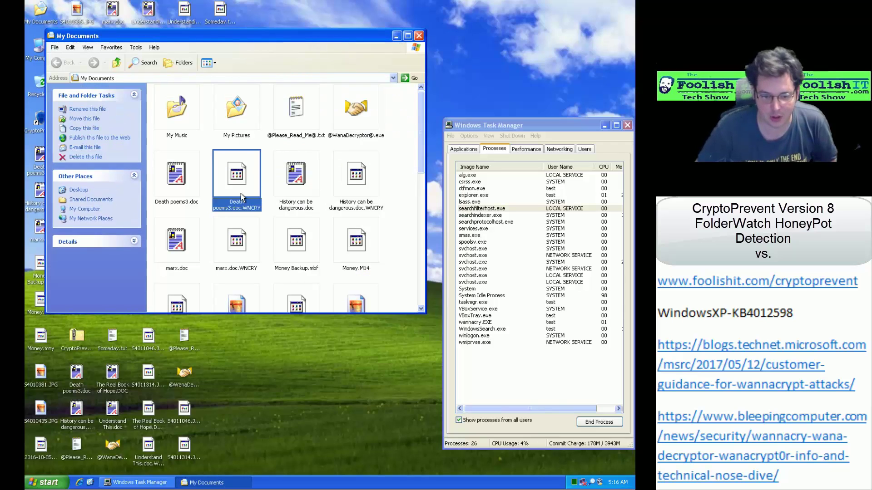
pyautogui.click(336, 196)
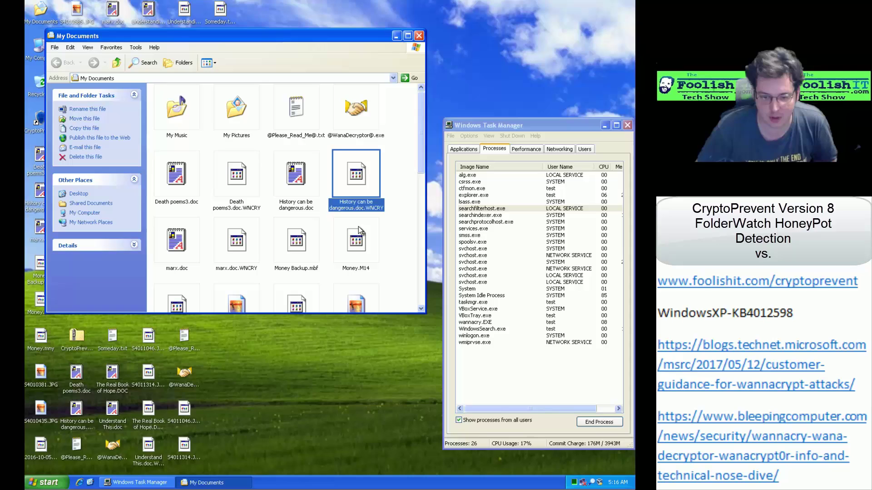
pyautogui.click(233, 257)
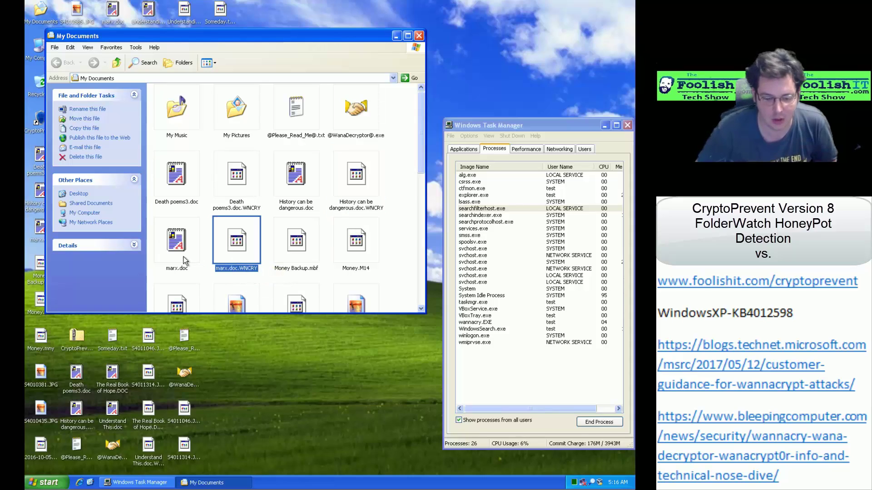
pyautogui.doubleClick(280, 179)
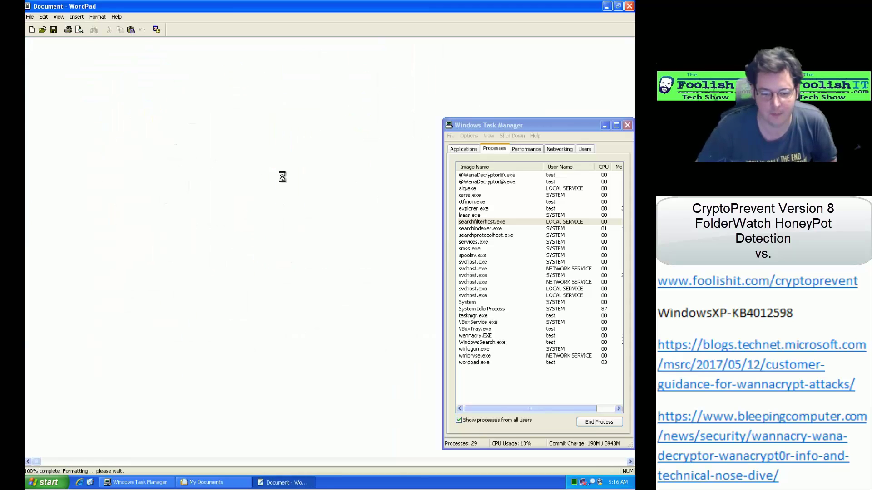
pyautogui.click(629, 6)
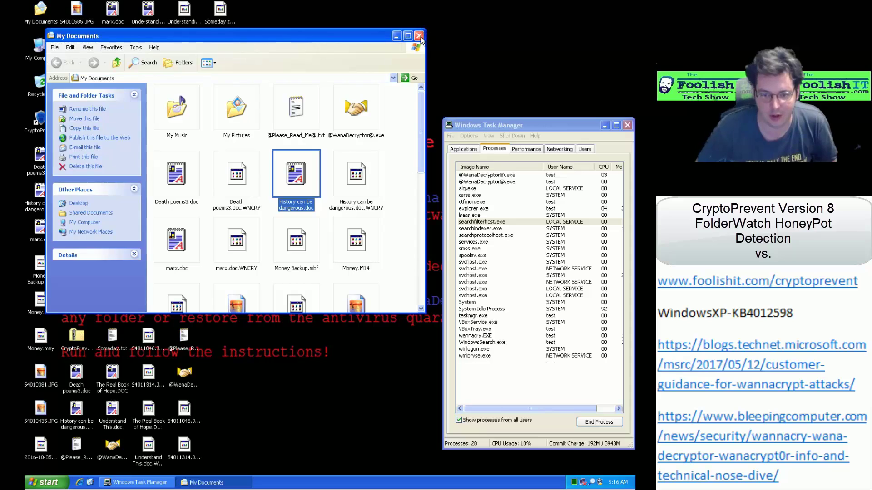
pyautogui.click(419, 35)
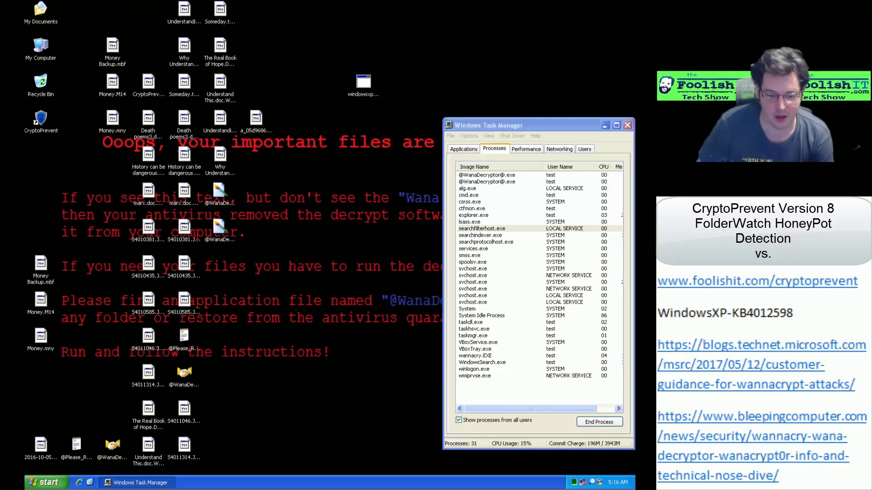
# Close Task Manager and nudge the Wana Decrypt0r 2.0 window up and left
pyautogui.click(628, 125)
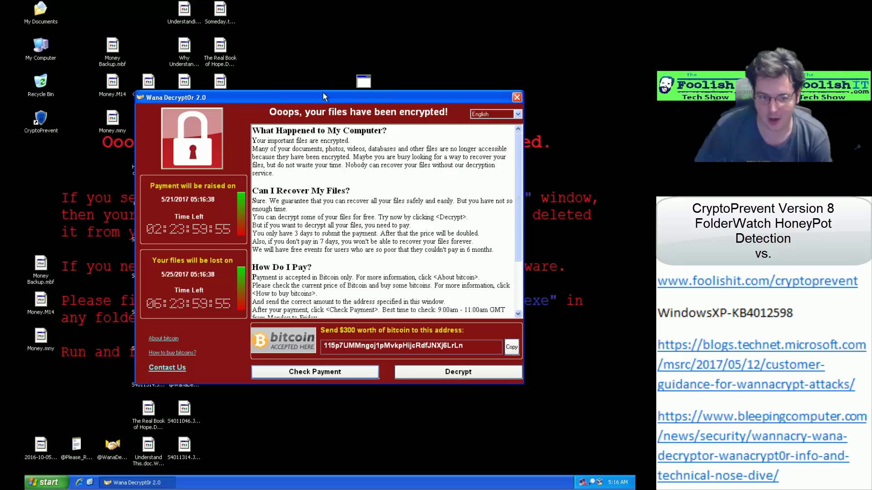
pyautogui.moveTo(317, 92); pyautogui.dragTo(312, 71)
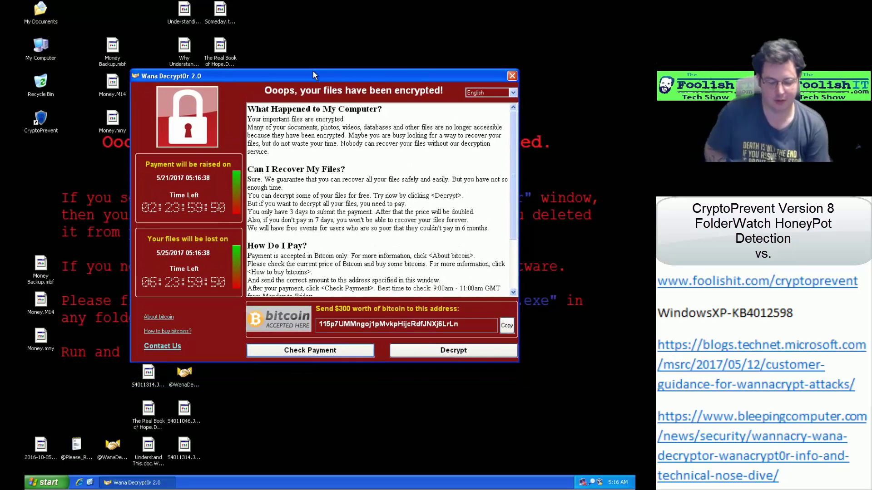